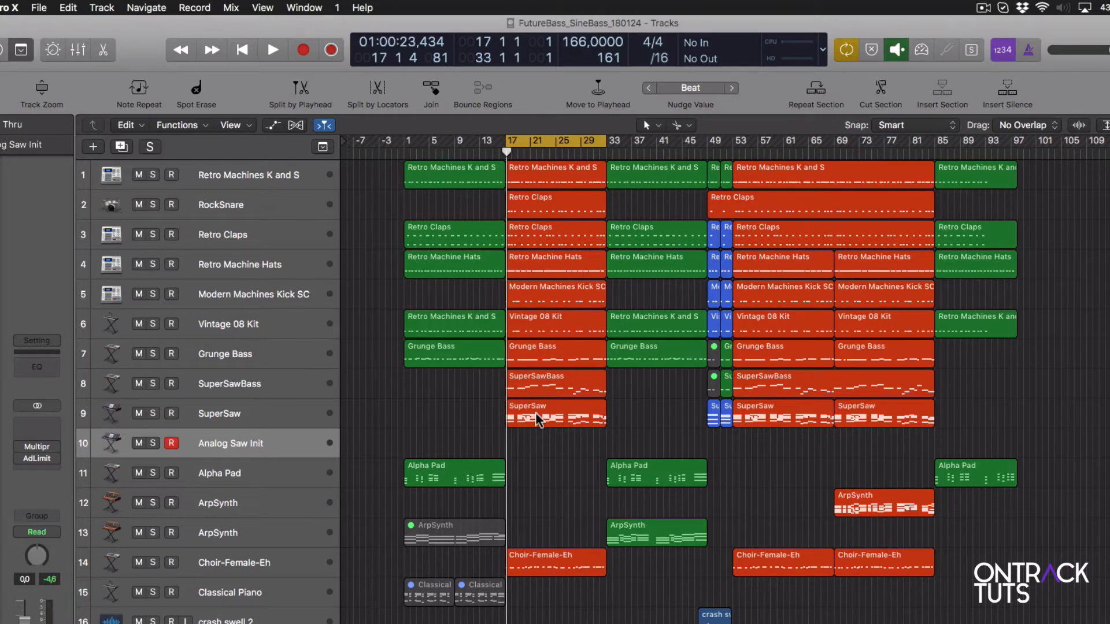
Step: Play the cycled section from bar 17 in full, and with only Grunge Bass, SuperSawBass and SuperSaw soloed
key(space)
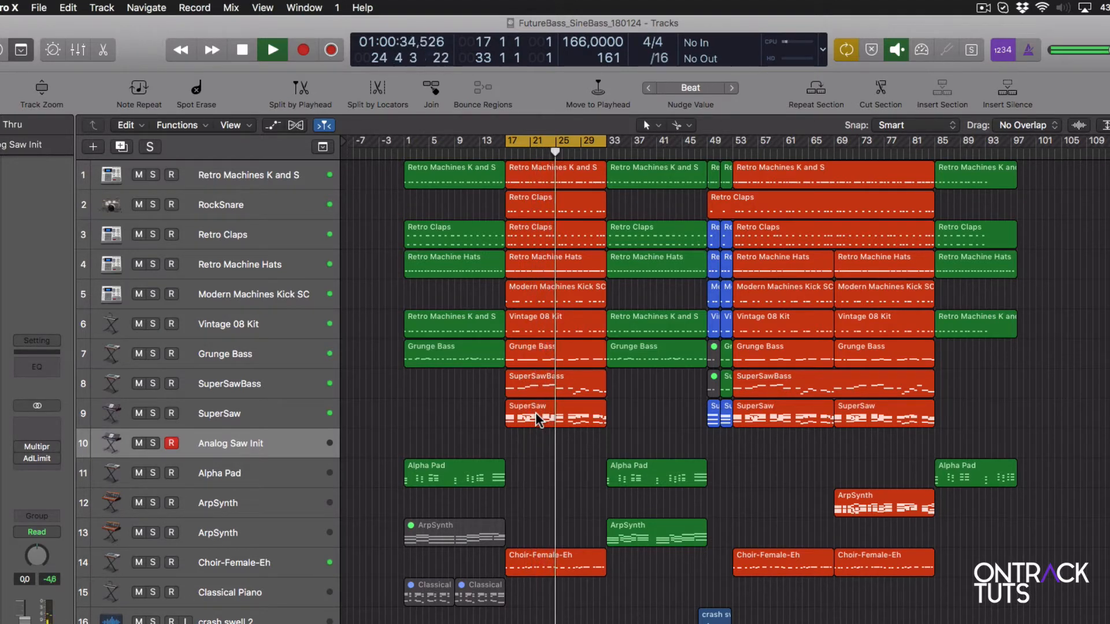
key(space)
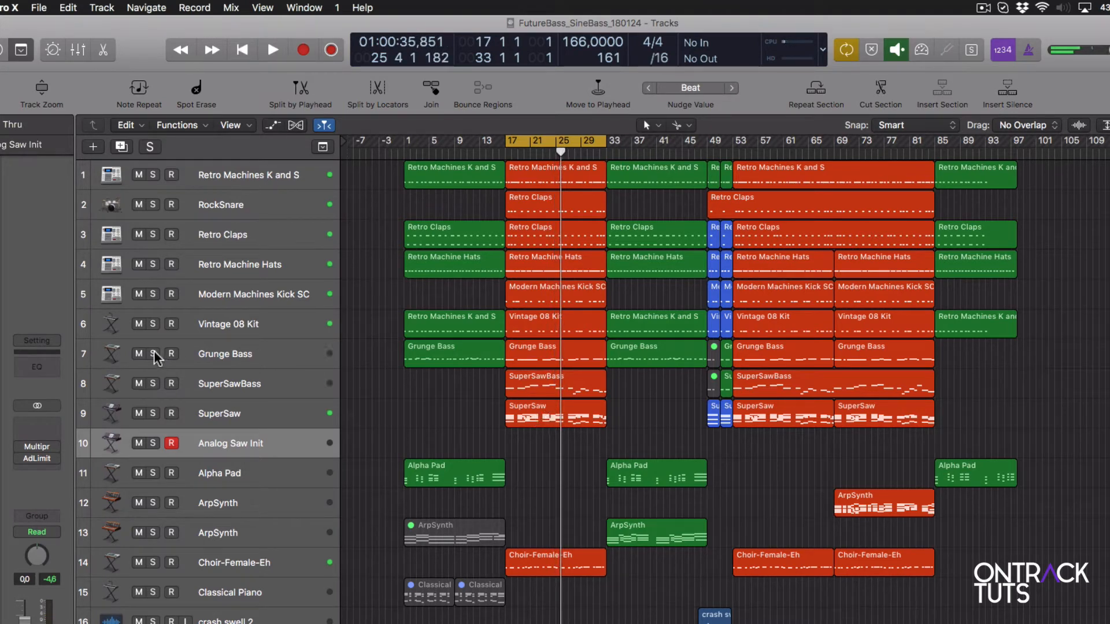
drag(154, 350, 154, 413)
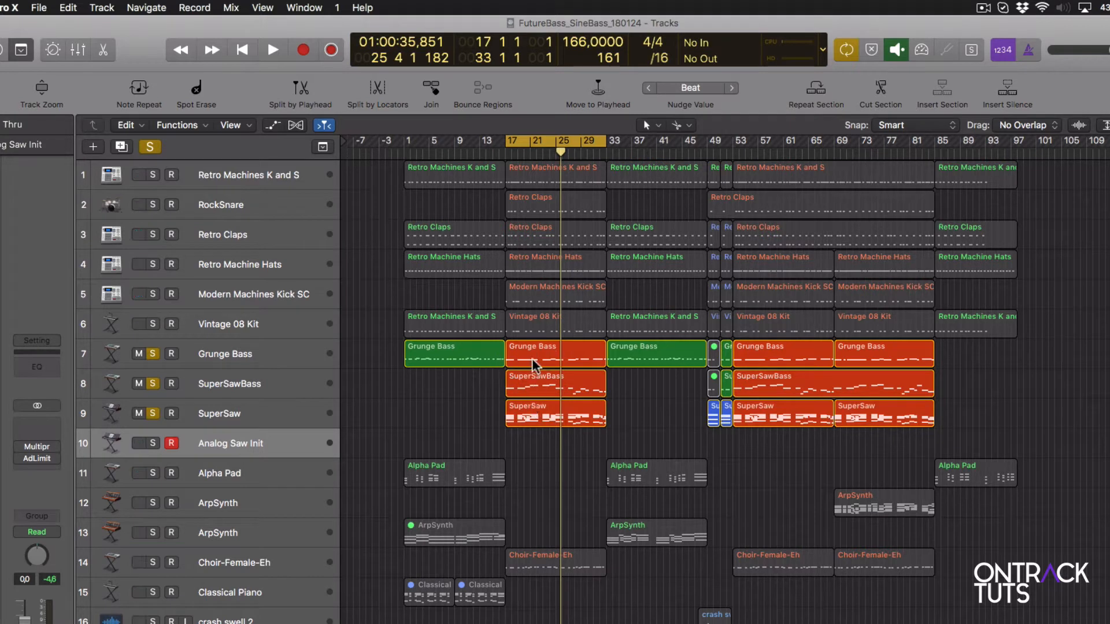
key(space)
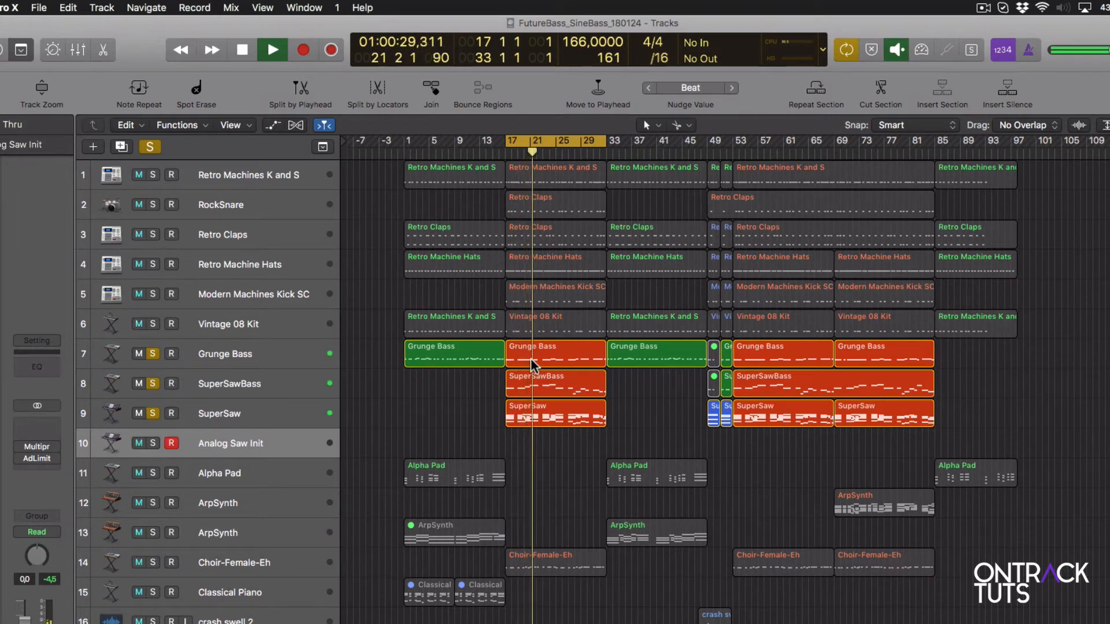
key(space)
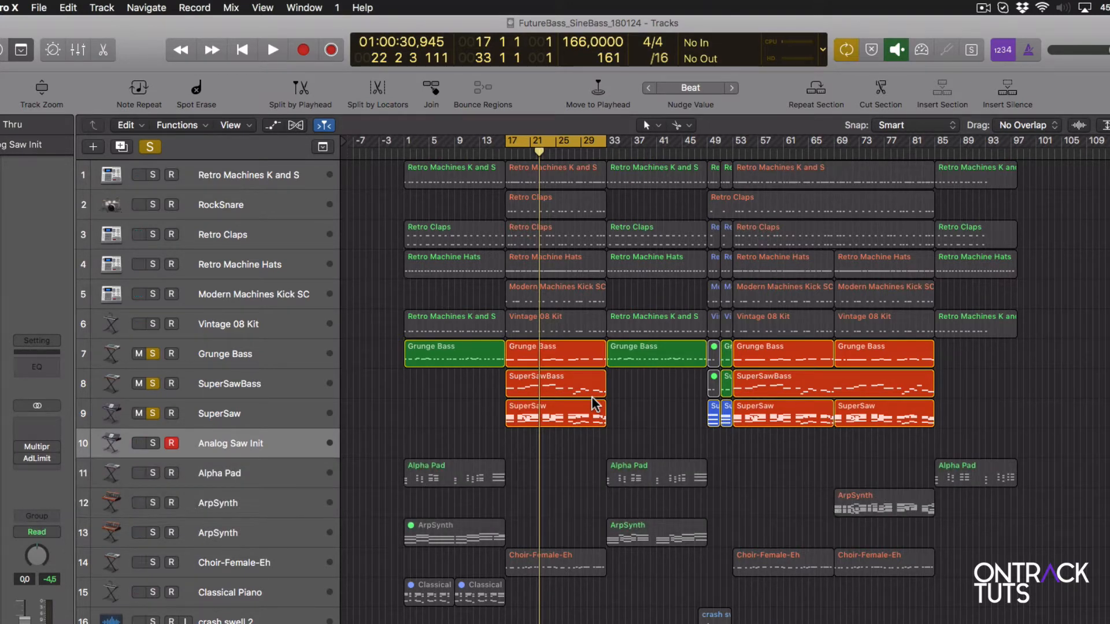
Step: Create an empty software instrument track below SuperSaw, copy the Grunge Bass region at bar 17 onto it, and solo the track
key(alt+super+n)
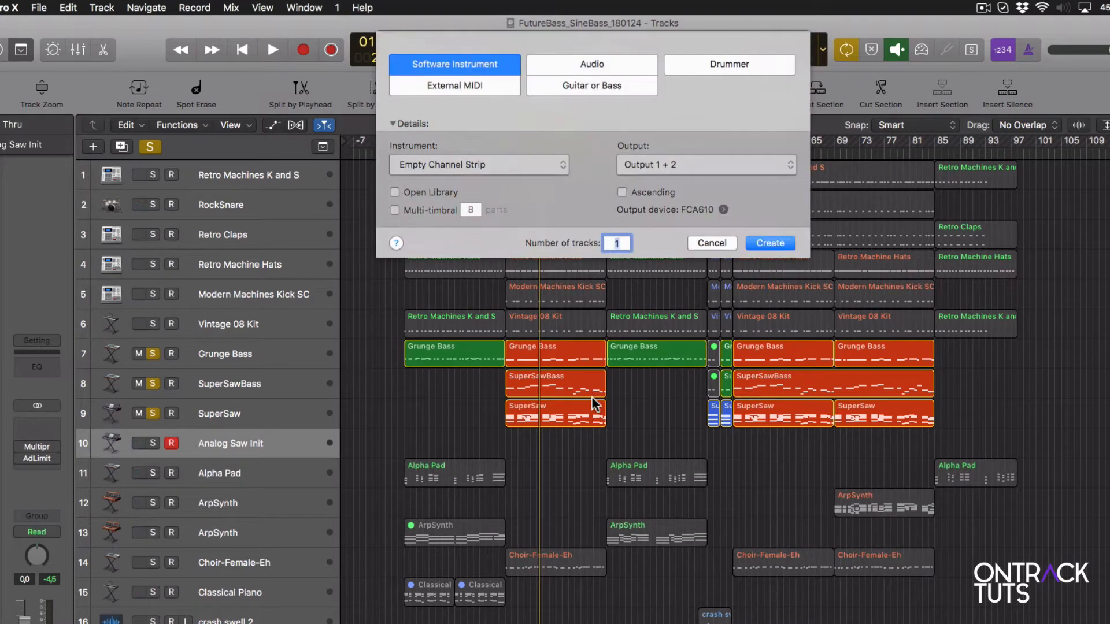
click(761, 239)
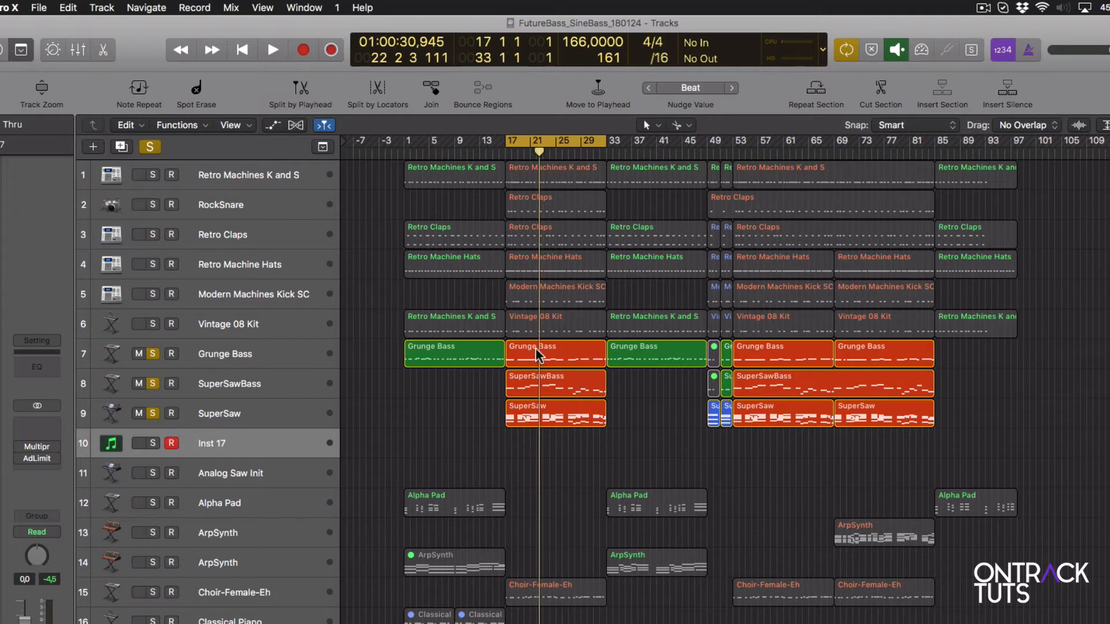
drag(536, 354, 538, 444)
click(153, 442)
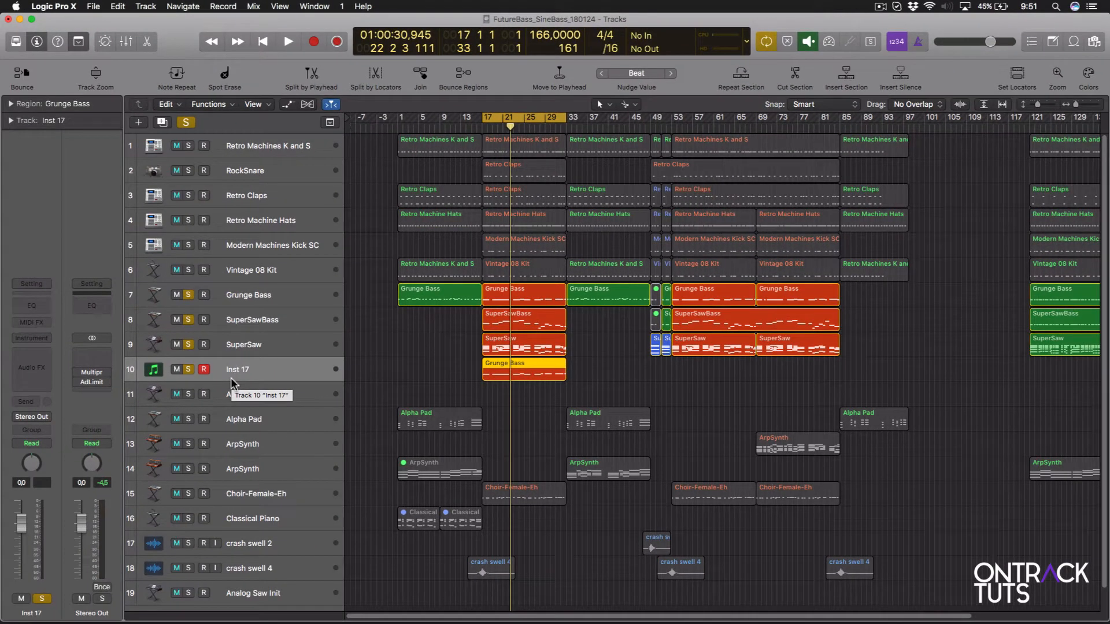
Step: Load the stereo EXS24 sampler as the new track's instrument and close its plug-in window
click(47, 339)
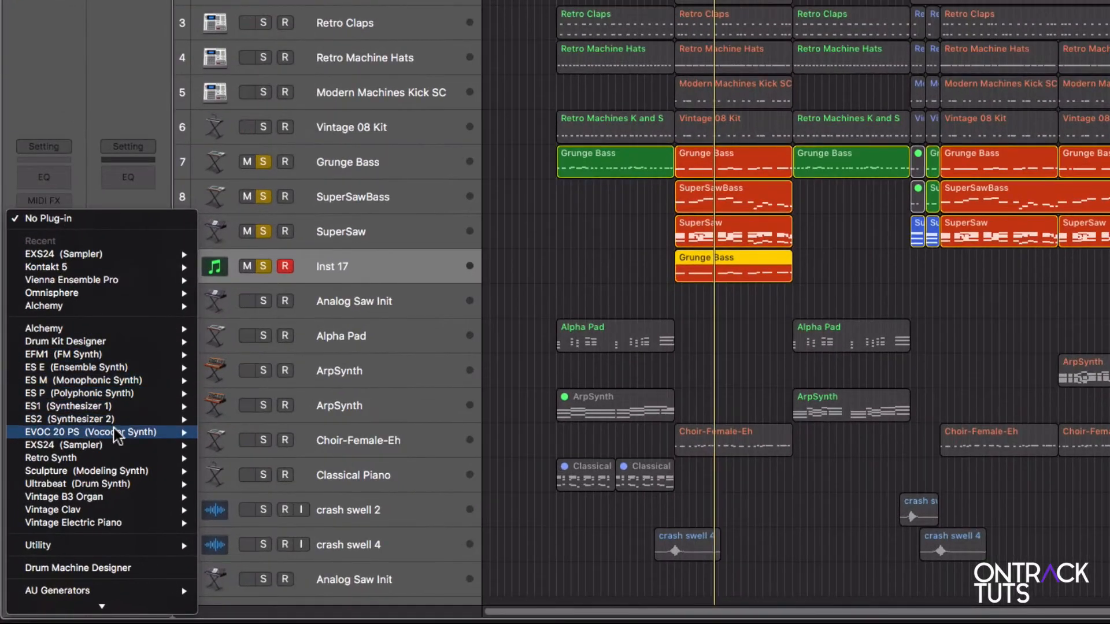
mouse_move(165, 462)
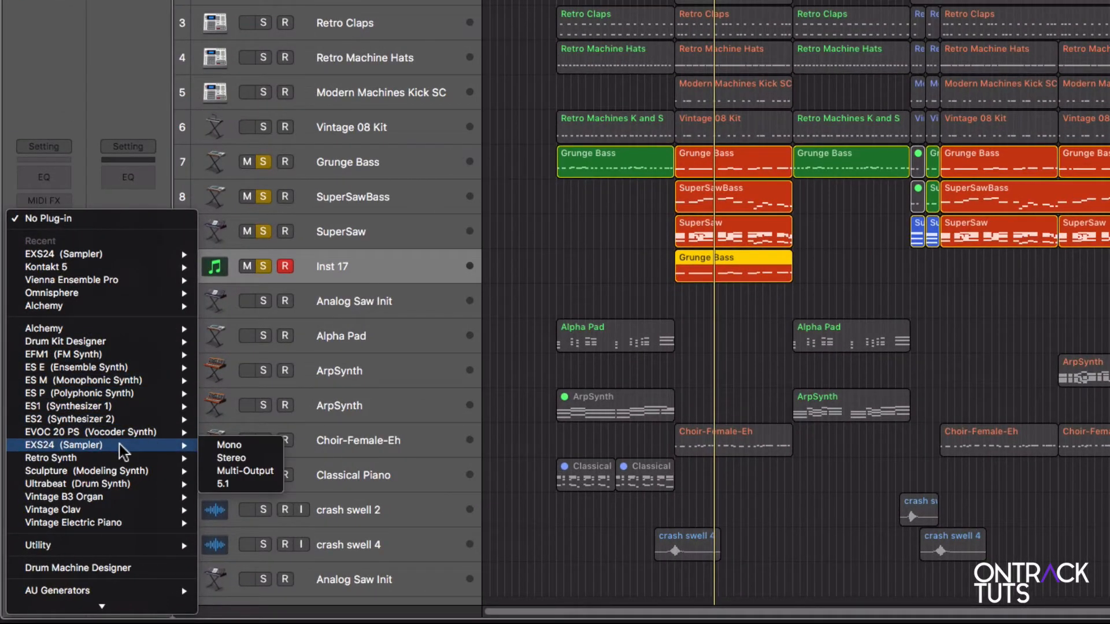
click(230, 458)
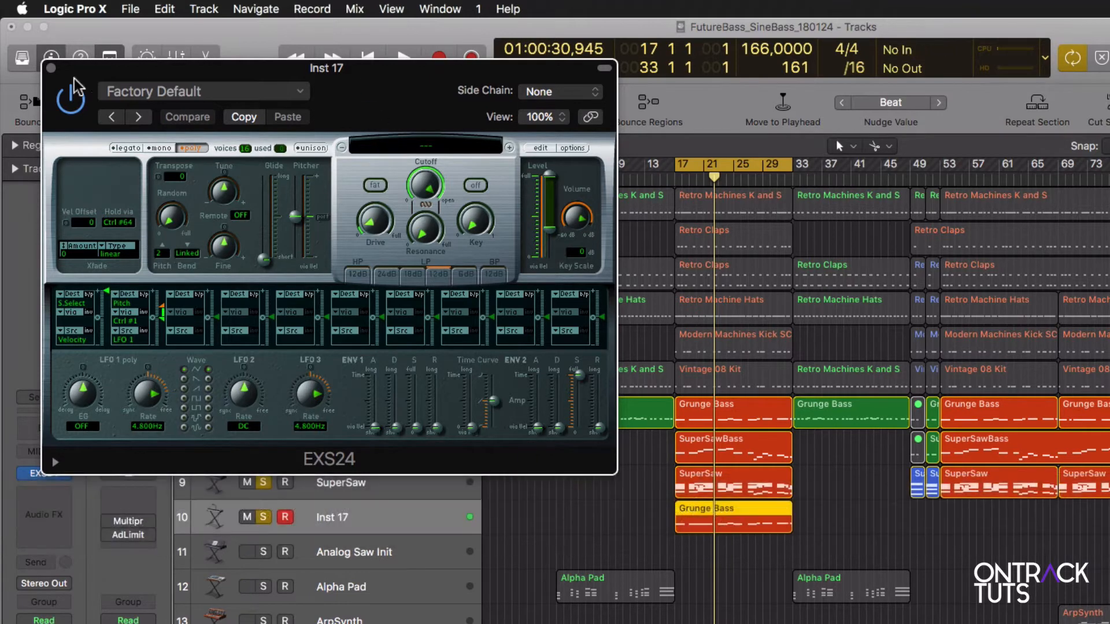
click(51, 68)
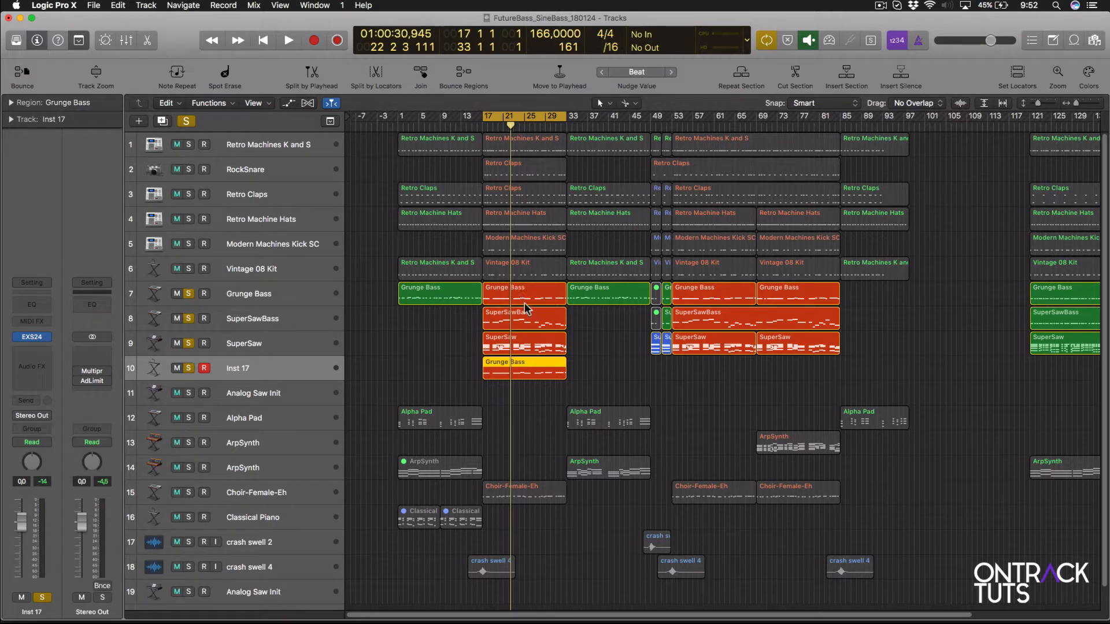
Step: Transpose all notes of the copied Grunge Bass region down one octave and listen briefly
double_click(520, 364)
scroll(566, 348, down, 10)
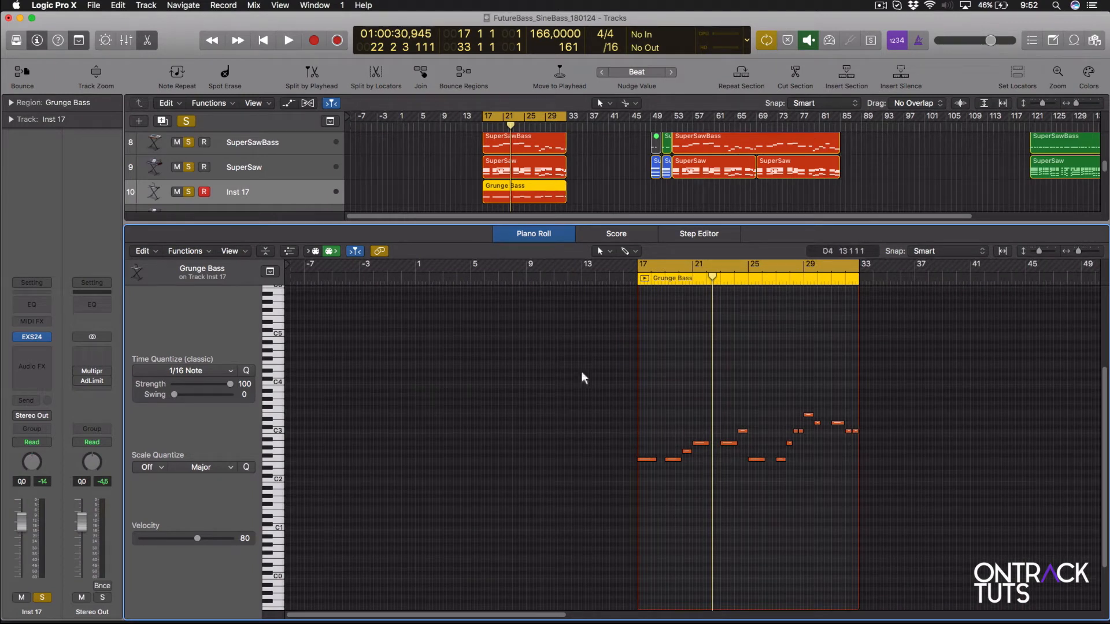
drag(582, 373, 954, 504)
key(alt+shift+Down)
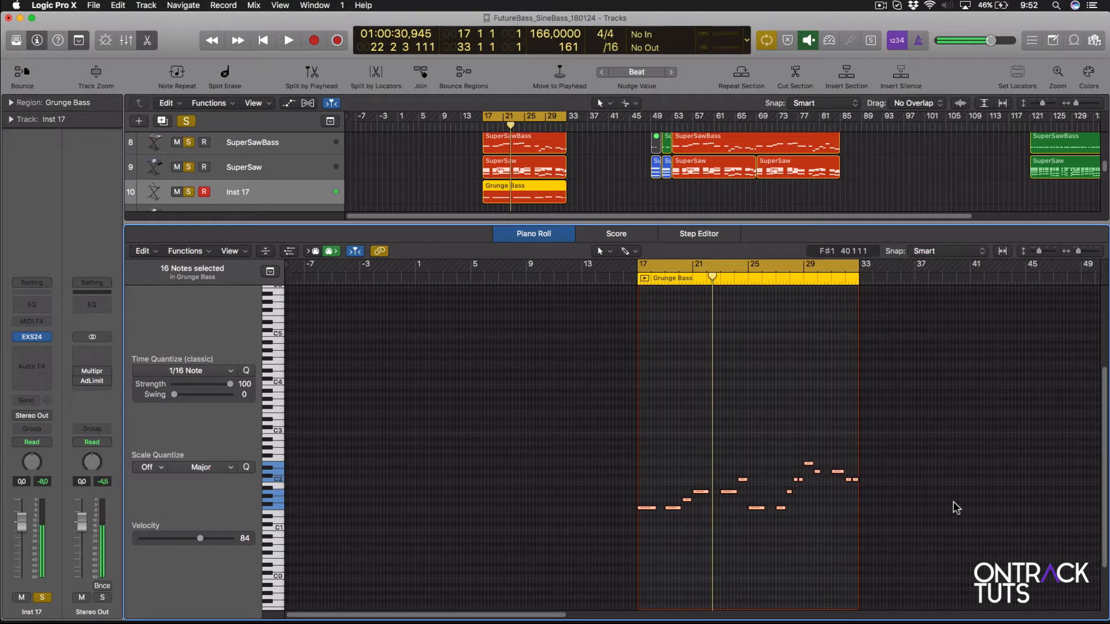
key(space)
key(e)
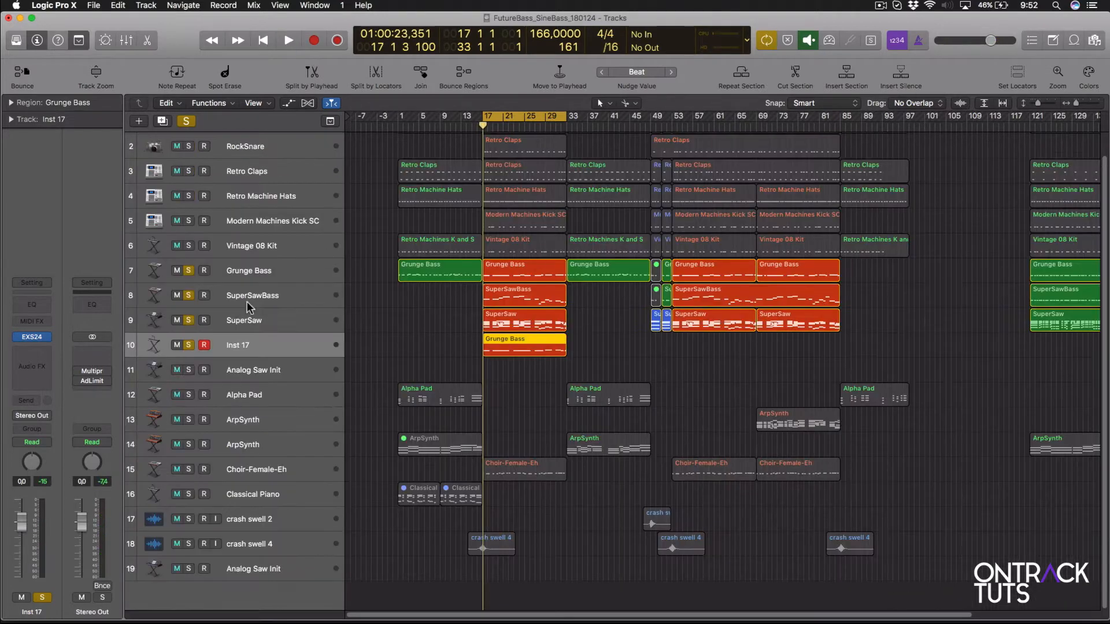
Step: Rename the Inst 17 track as Sine Wave Bass and name its copied region after the track
double_click(240, 349)
text(Sine)
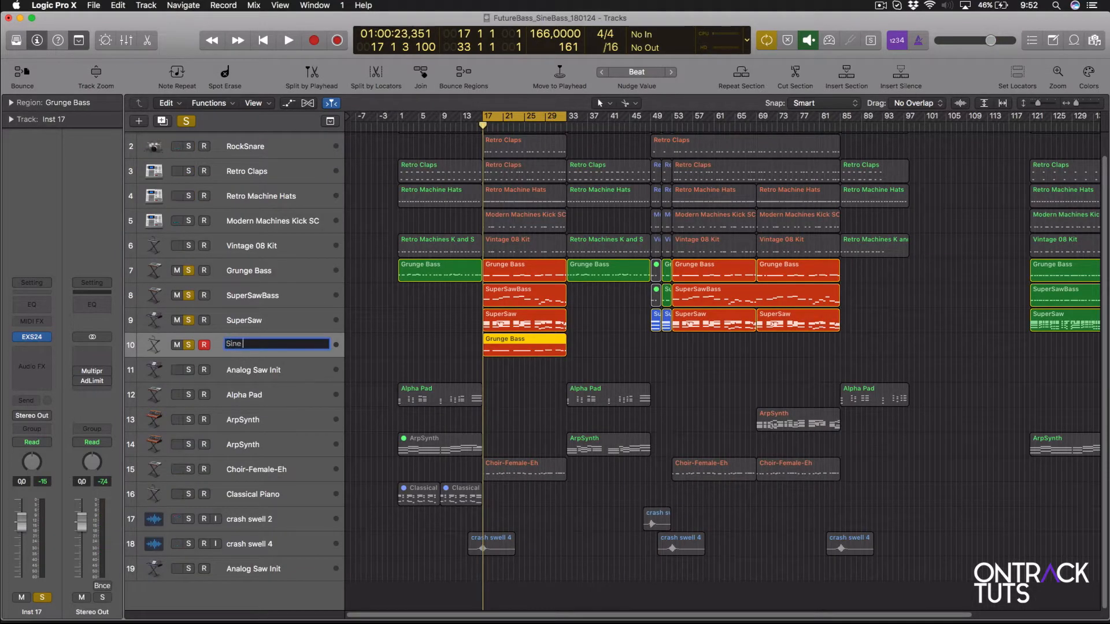
text( Wave Bass)
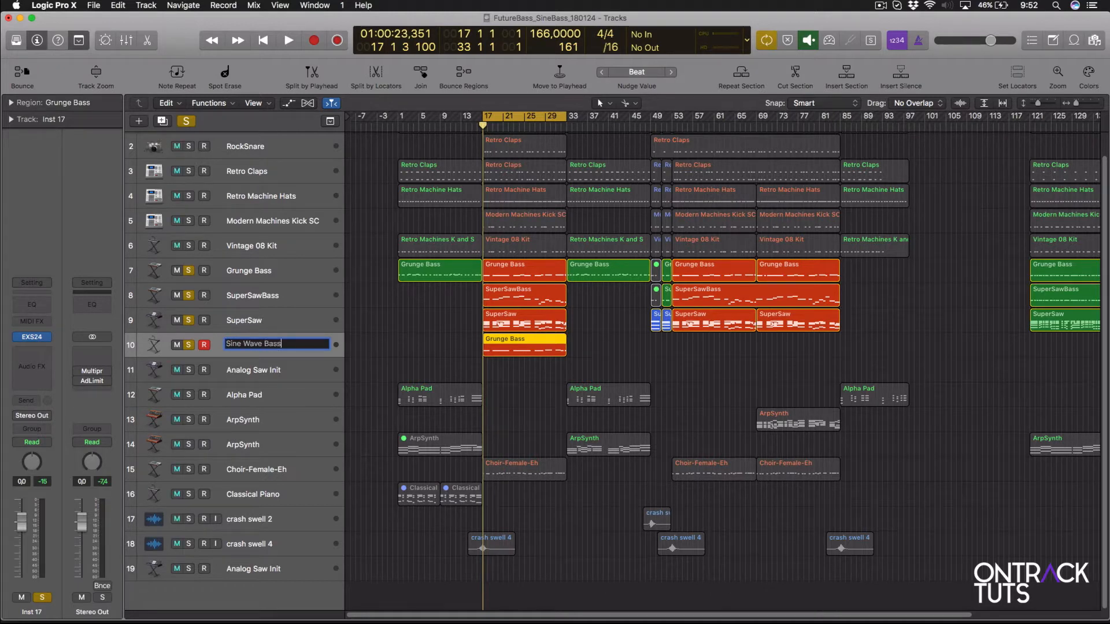
key(Return)
click(451, 343)
click(531, 346)
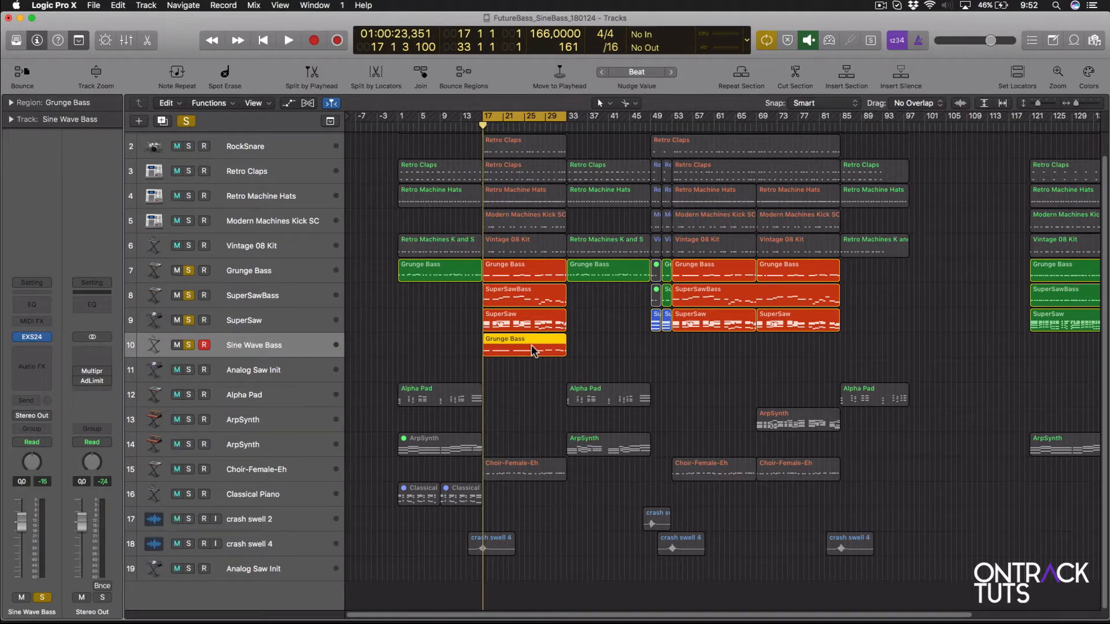
key(alt+shift+n)
Step: Set the Sine Wave Bass track's volume to -5.0 dB while listening to it with the other soloed tracks
key(space)
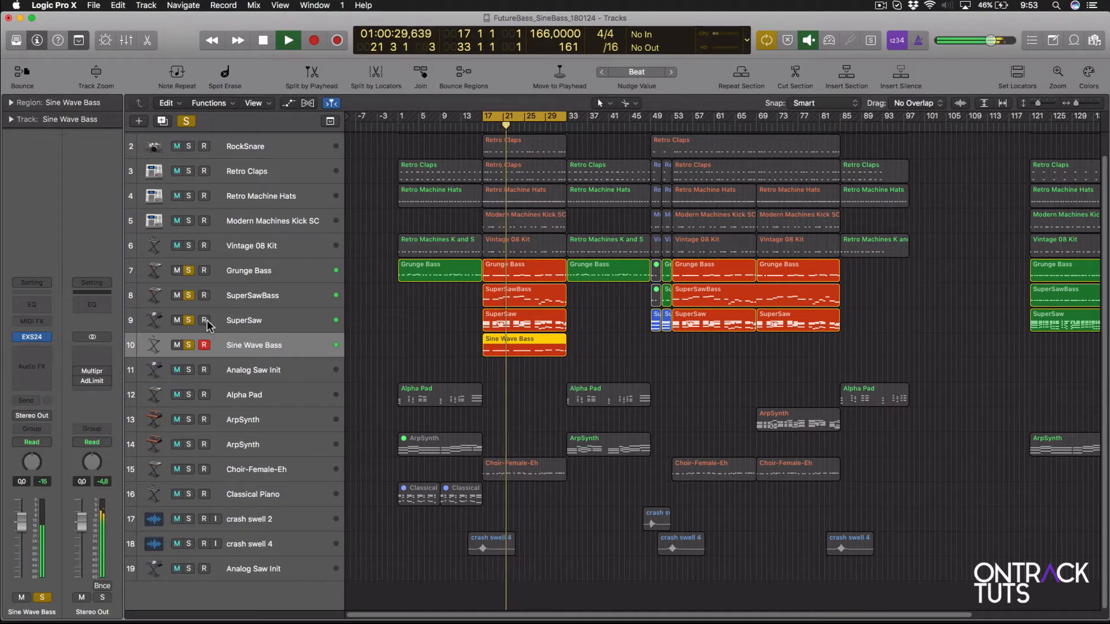
key(space)
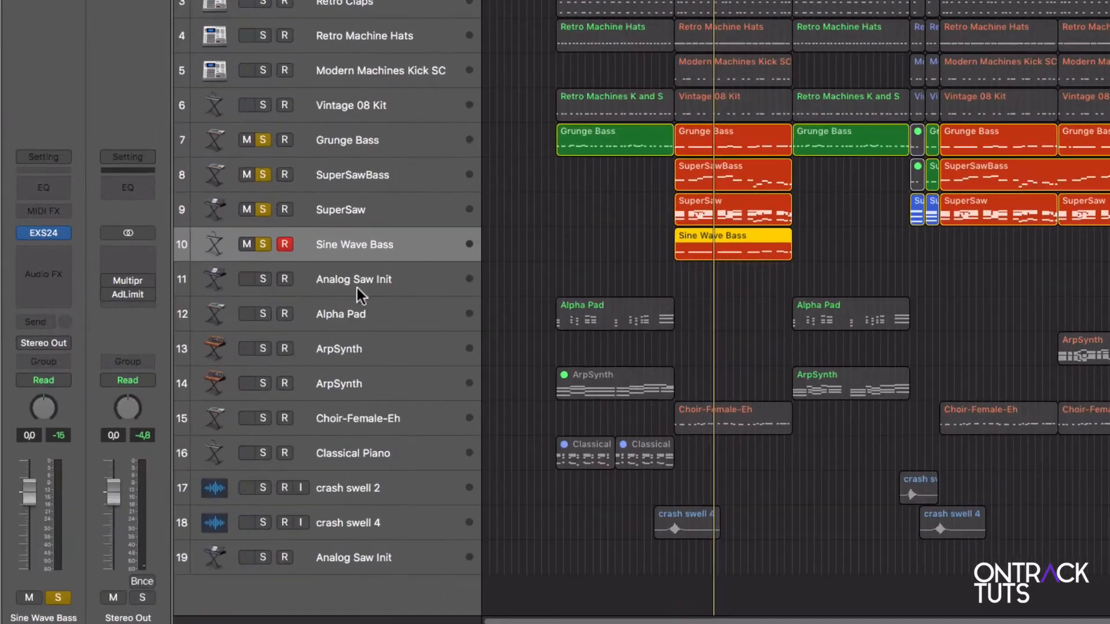
mouse_move(20, 523)
mouse_down()
mouse_move(29, 500)
mouse_move(29, 520)
mouse_up()
key(space)
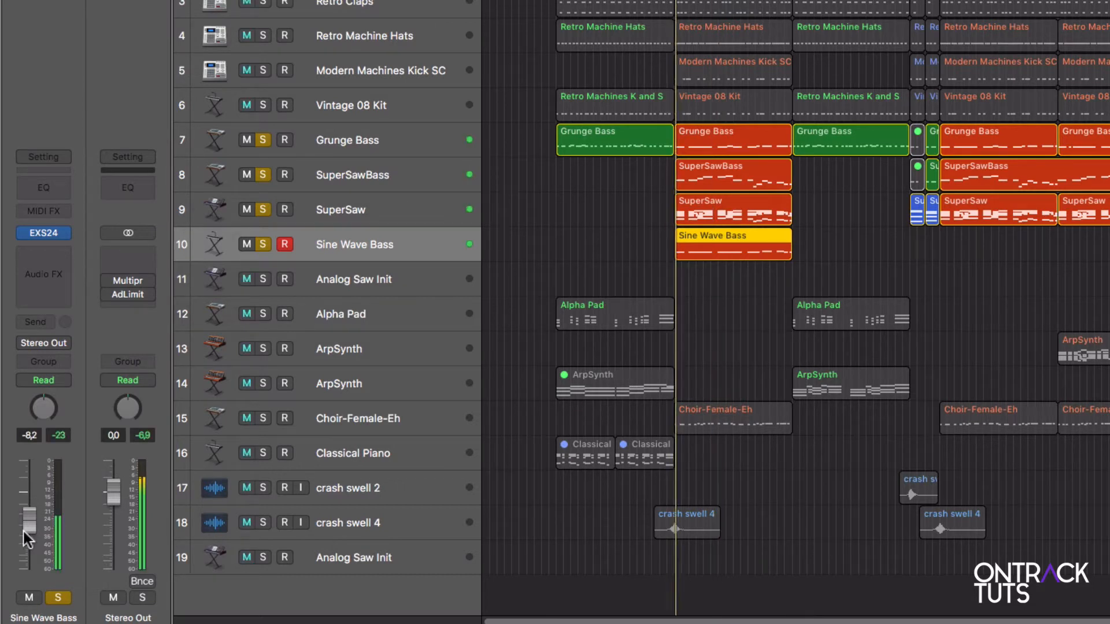
mouse_move(23, 532)
mouse_down()
mouse_move(28, 488)
mouse_move(31, 516)
mouse_up()
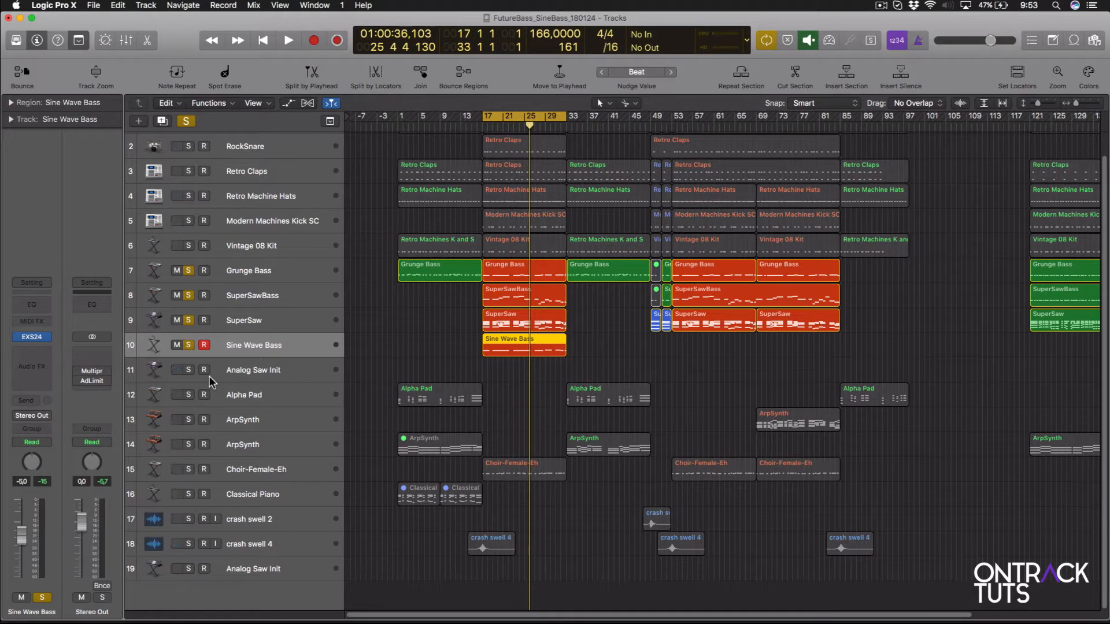
Step: Compare the soloed mix with and without the Sine Wave Bass by toggling that track's solo during playback
click(188, 345)
key(space)
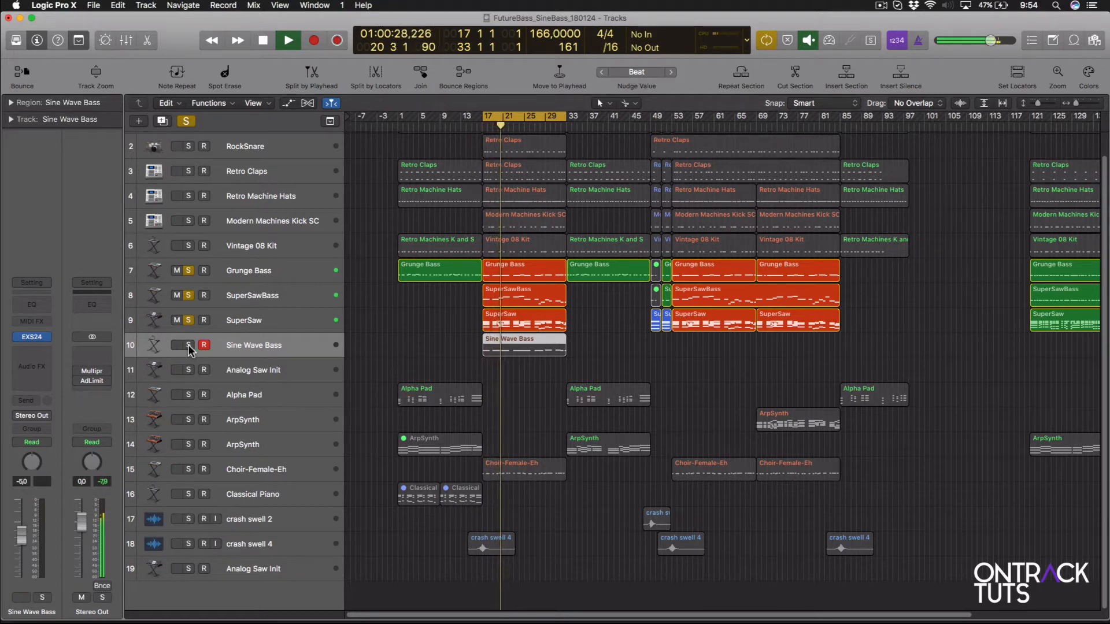
click(189, 345)
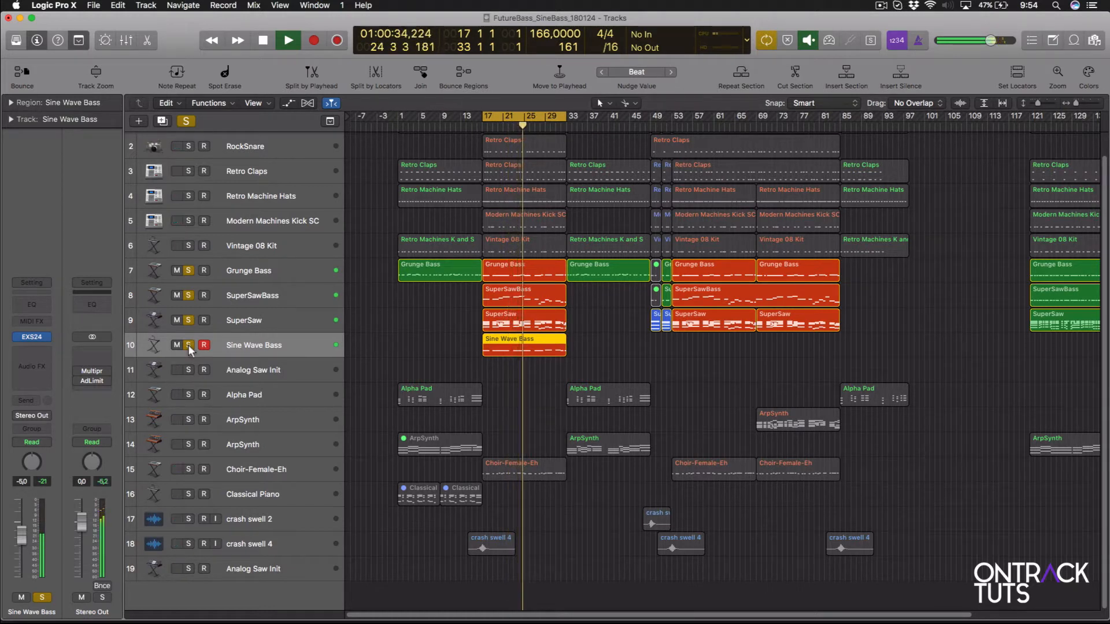
click(189, 344)
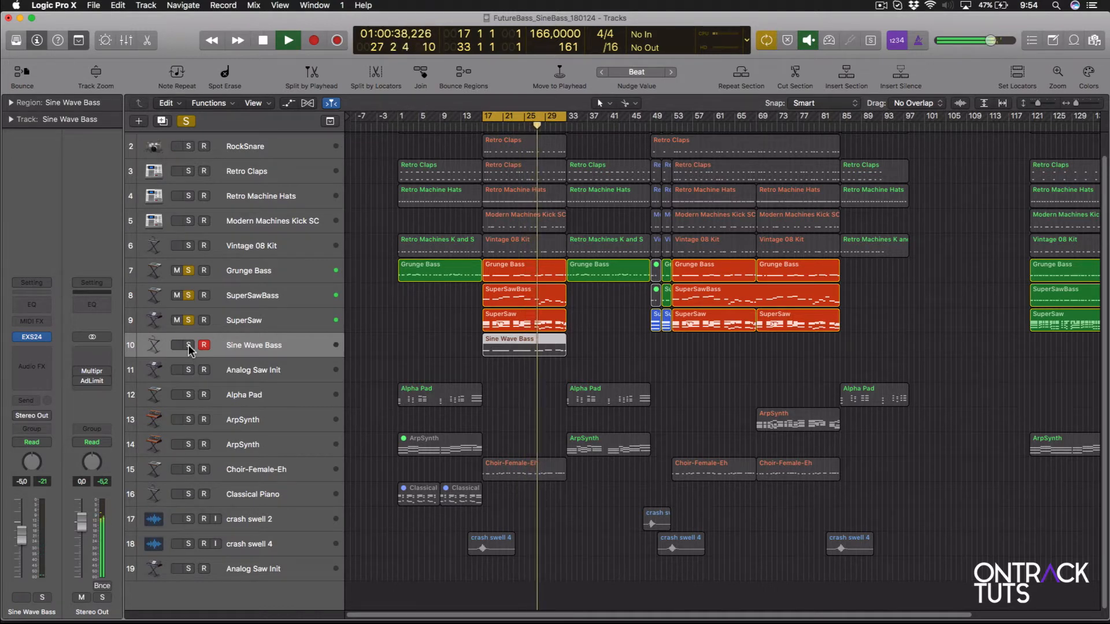
click(188, 344)
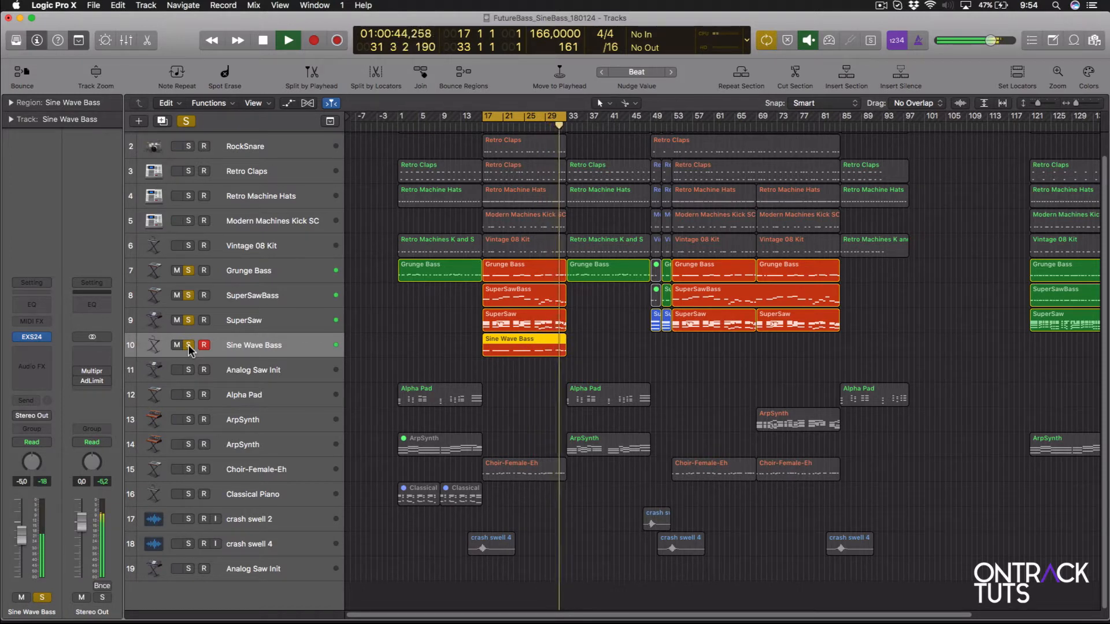
key(space)
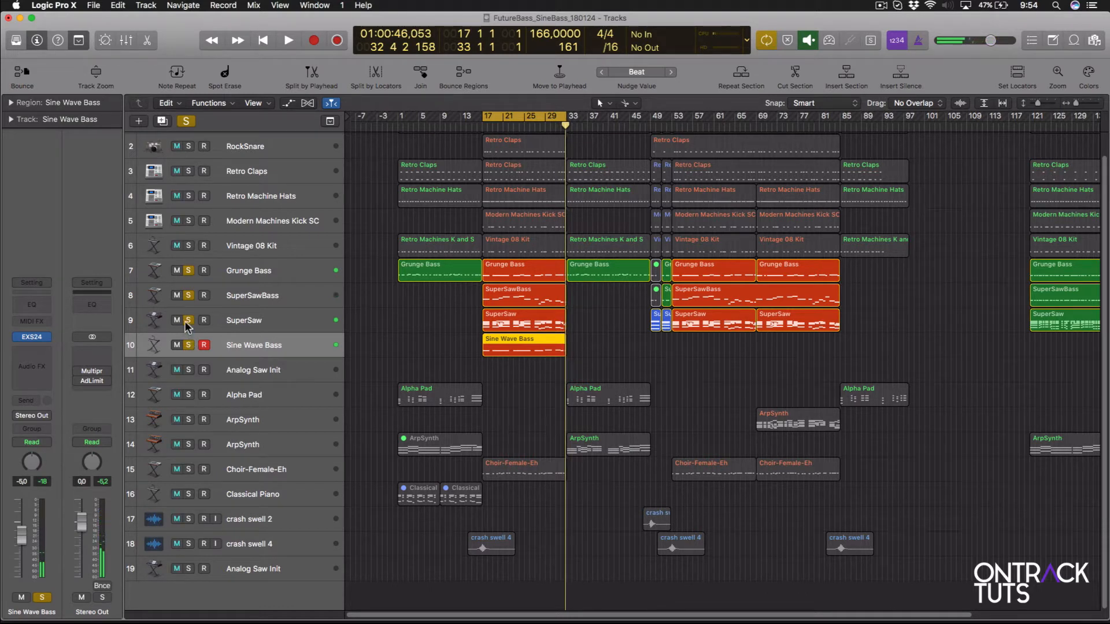
Step: Unsolo SuperSaw, SuperSawBass and Grunge Bass and play the Sine Wave Bass on its own
drag(186, 321, 180, 273)
key(space)
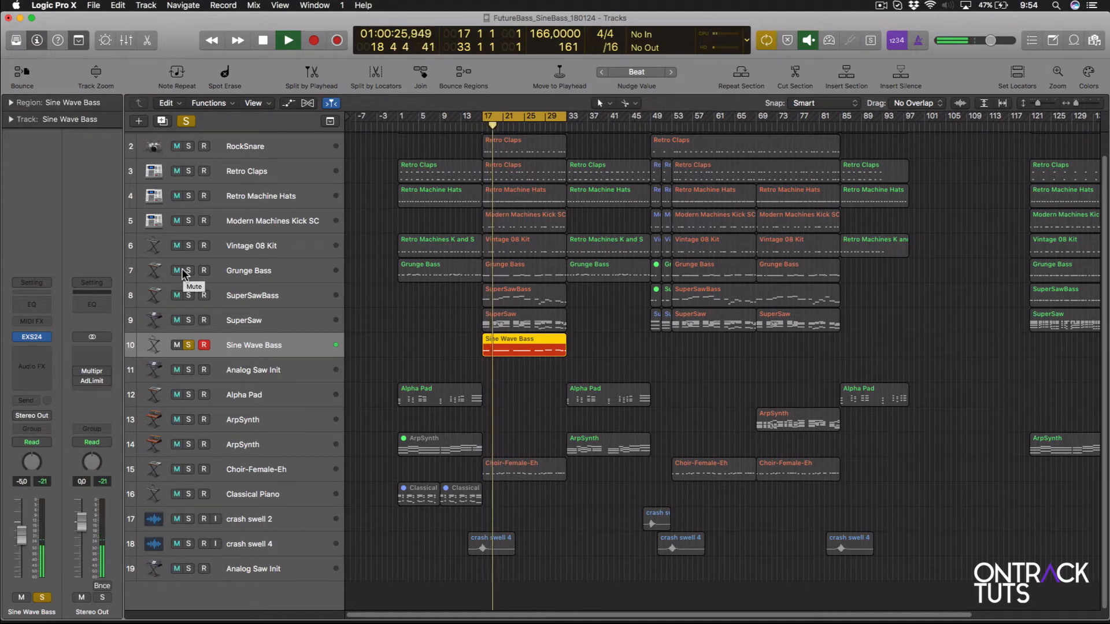
key(space)
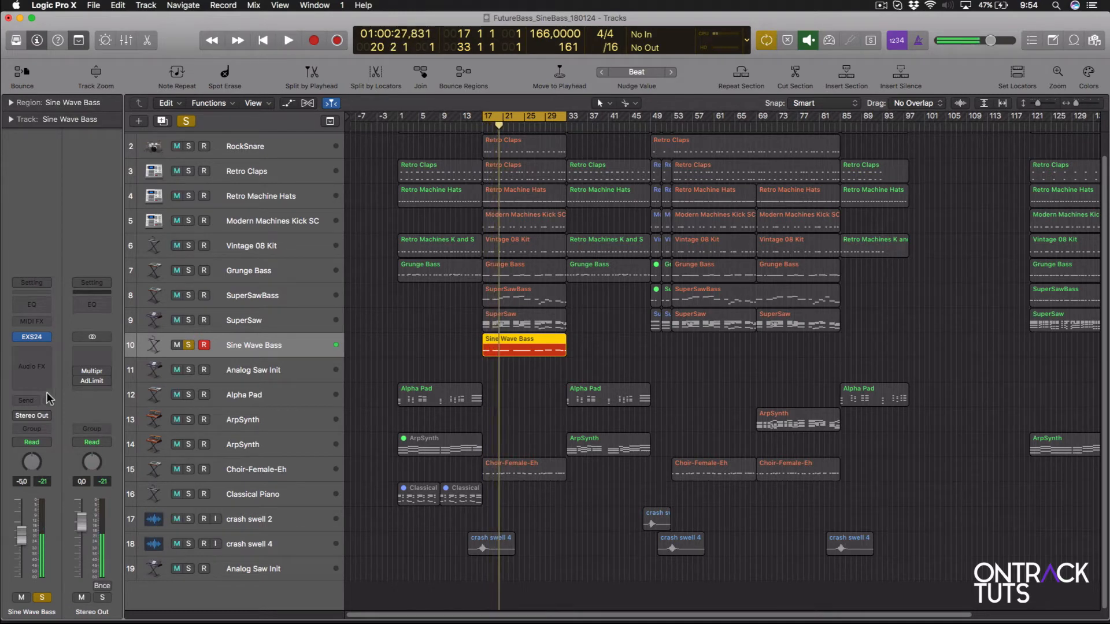
Step: Raise the ENV 2 attack slightly in the Sine Wave Bass track's EXS24, fine-tuning during playback, and close the plug-in
click(32, 338)
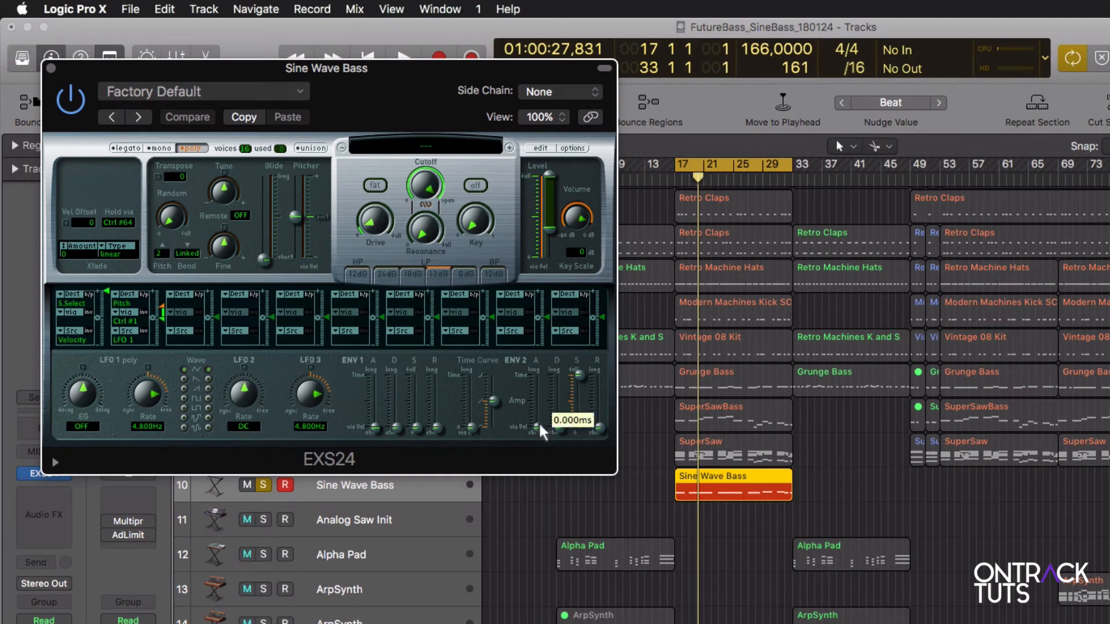
drag(539, 426, 542, 412)
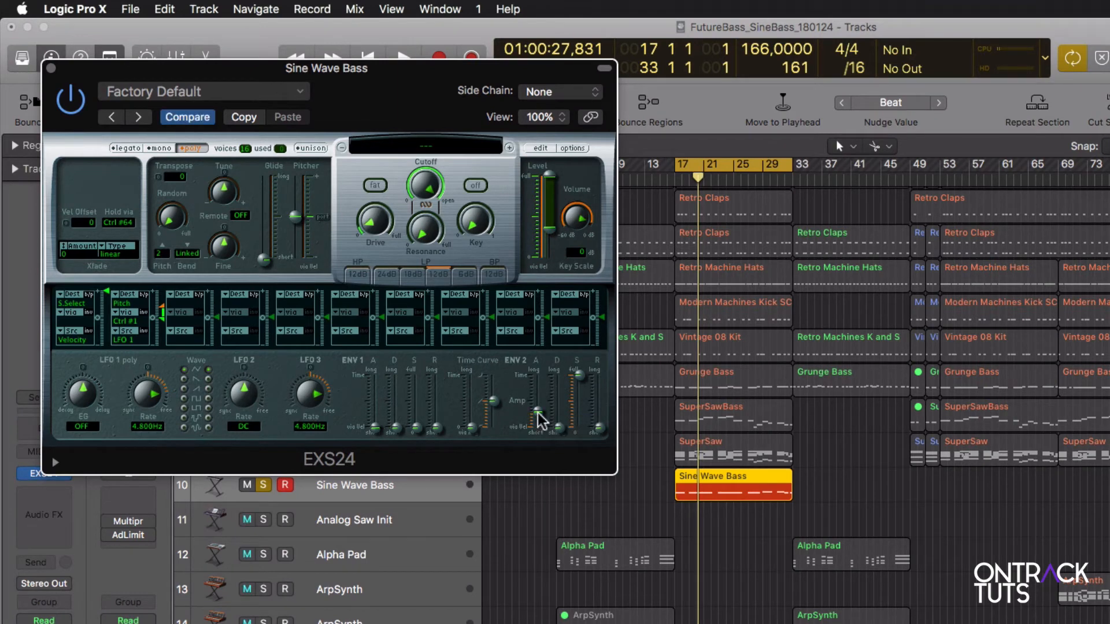
key(space)
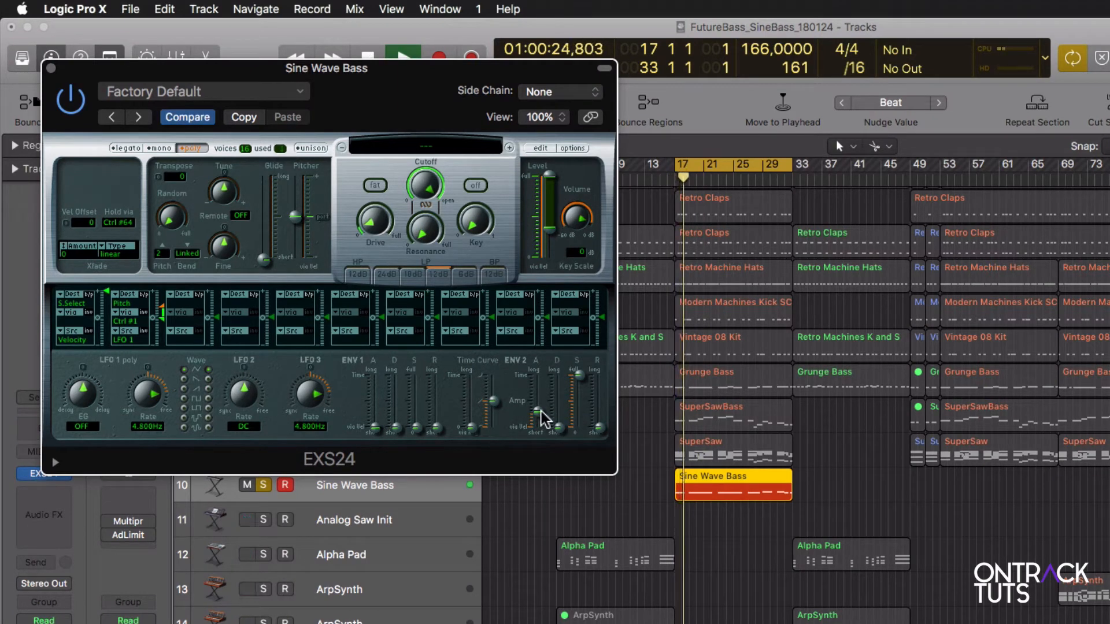
drag(540, 412, 537, 415)
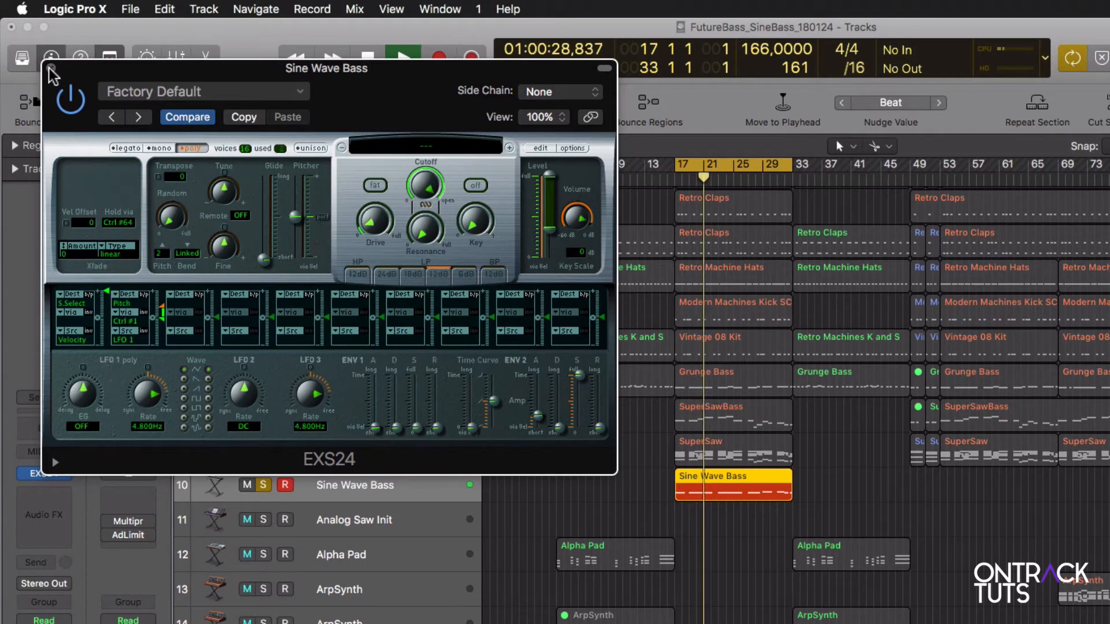
drag(539, 415, 536, 422)
key(space)
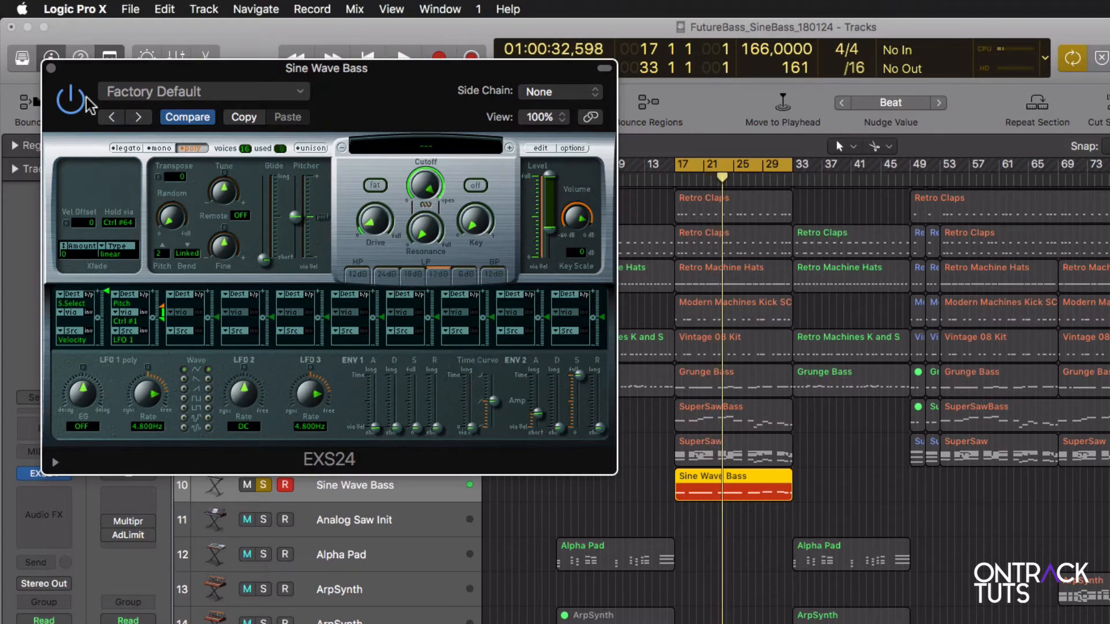
click(50, 69)
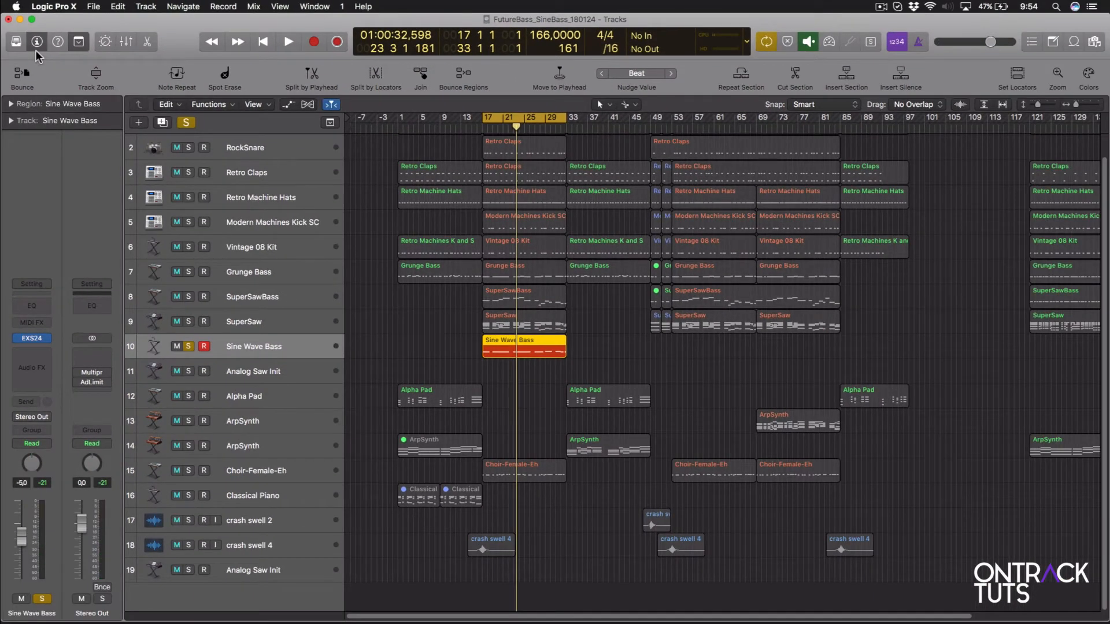
Step: Unsolo the Sine Wave Bass track and compare the full mix with and without it by toggling its mute during playback
click(188, 346)
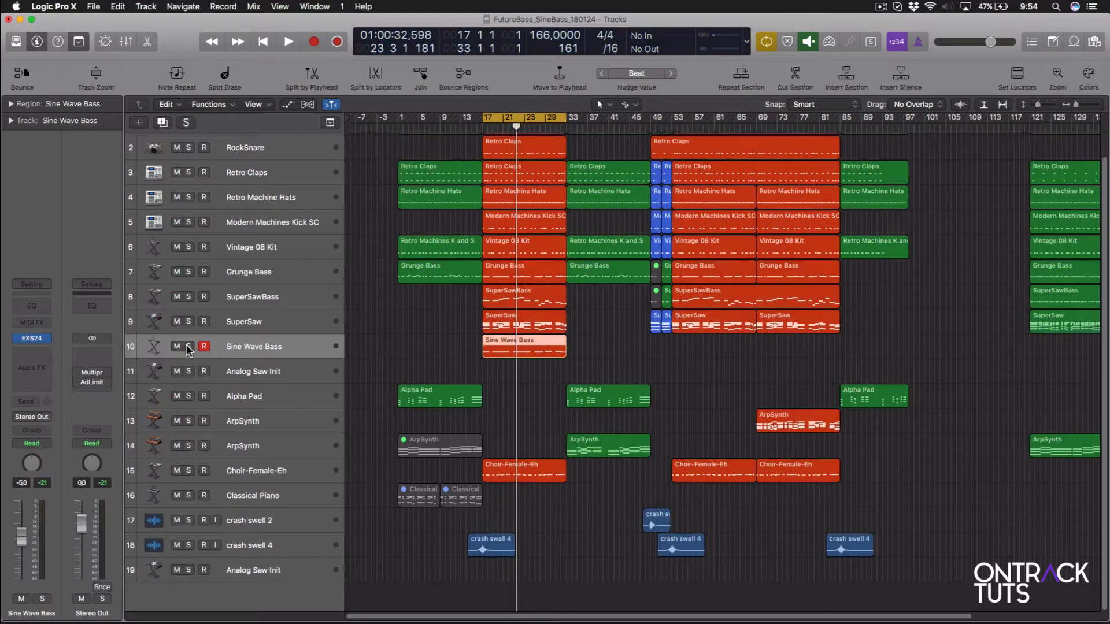
click(176, 346)
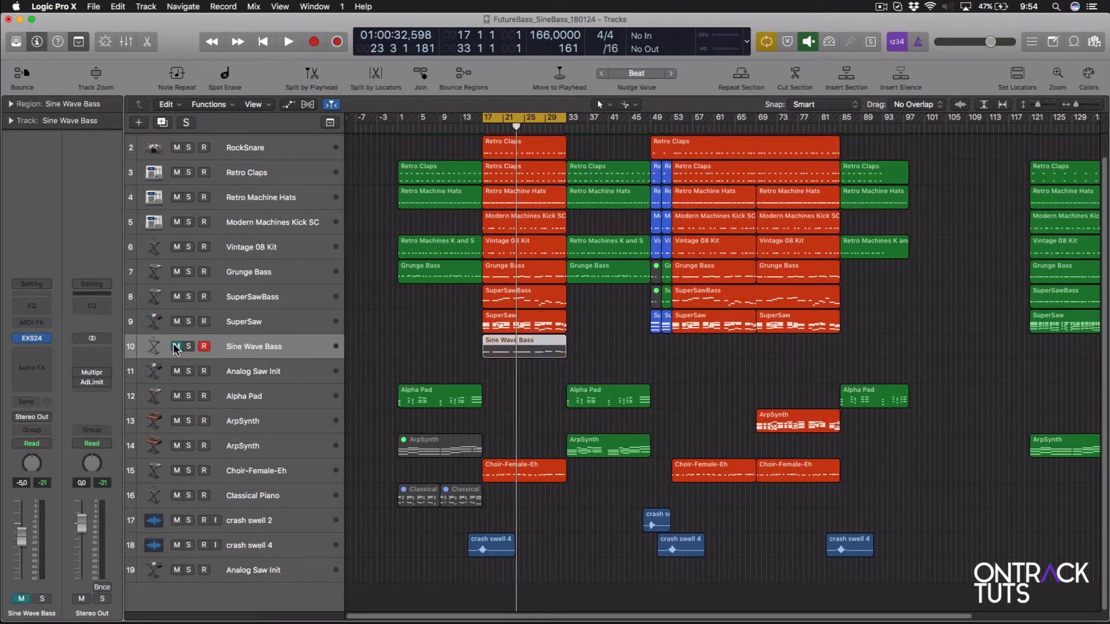
key(space)
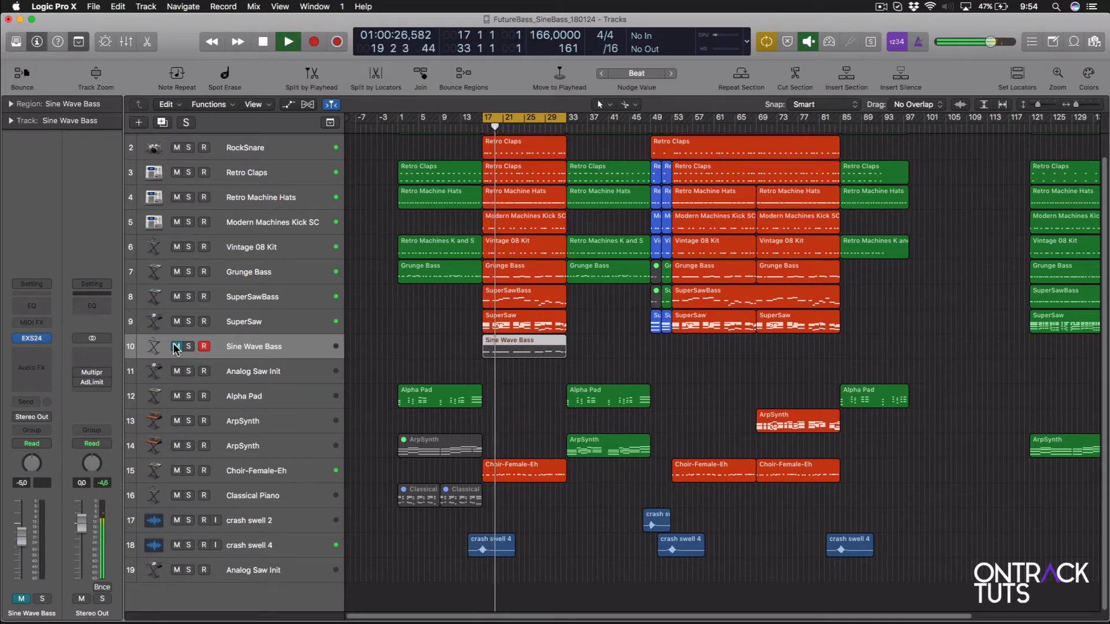
click(175, 346)
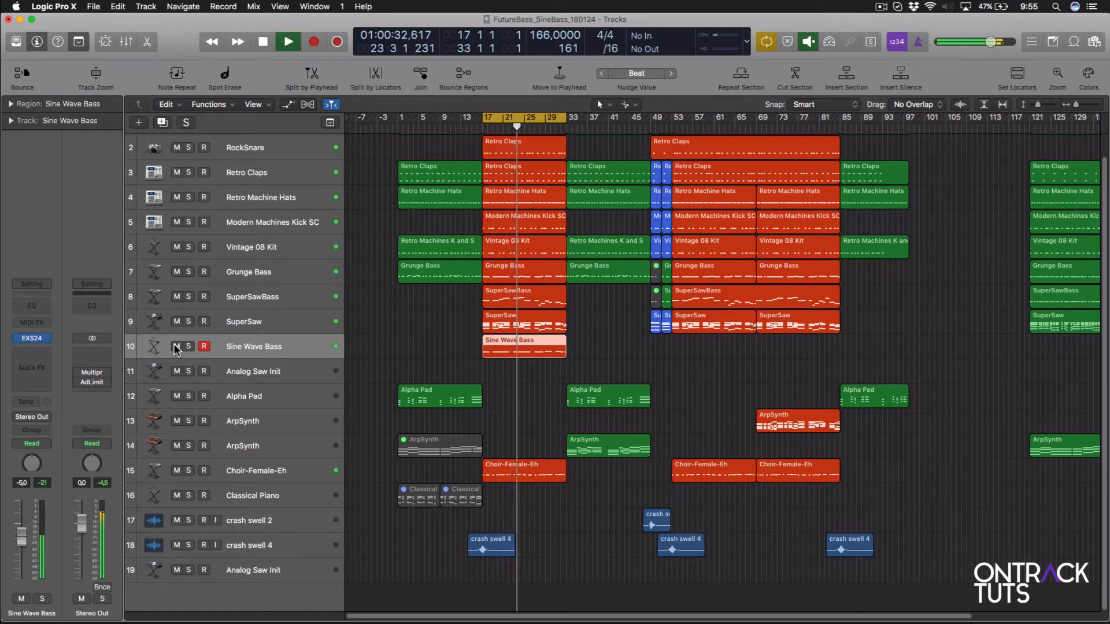
click(176, 346)
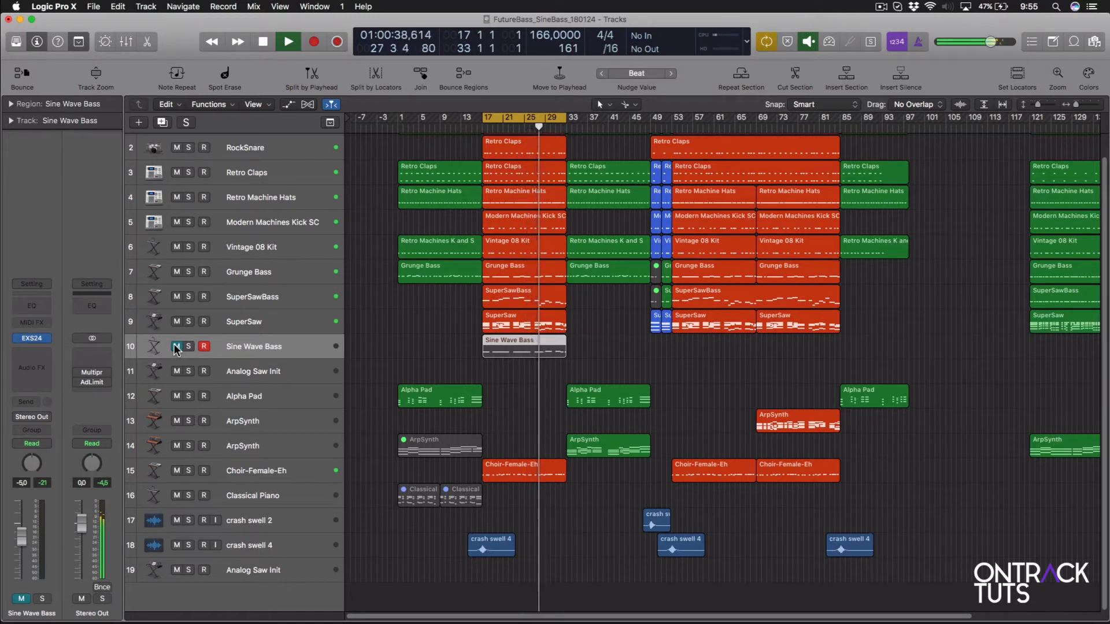
click(176, 346)
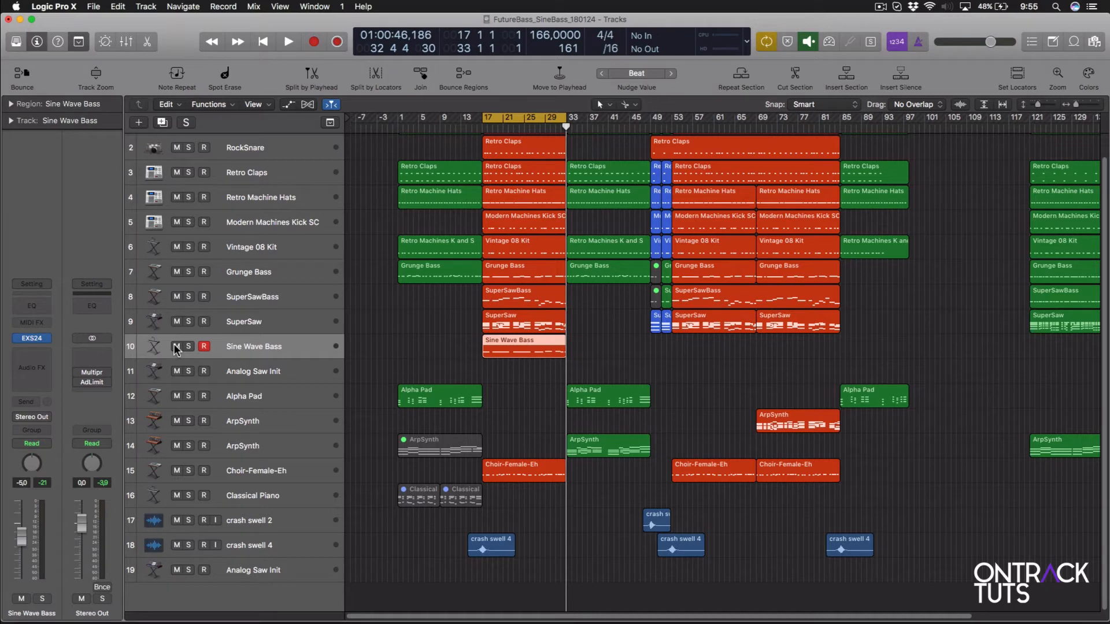
Step: Open the Sine Wave Bass region in the Piano Roll and transpose all its notes down one octave
double_click(529, 351)
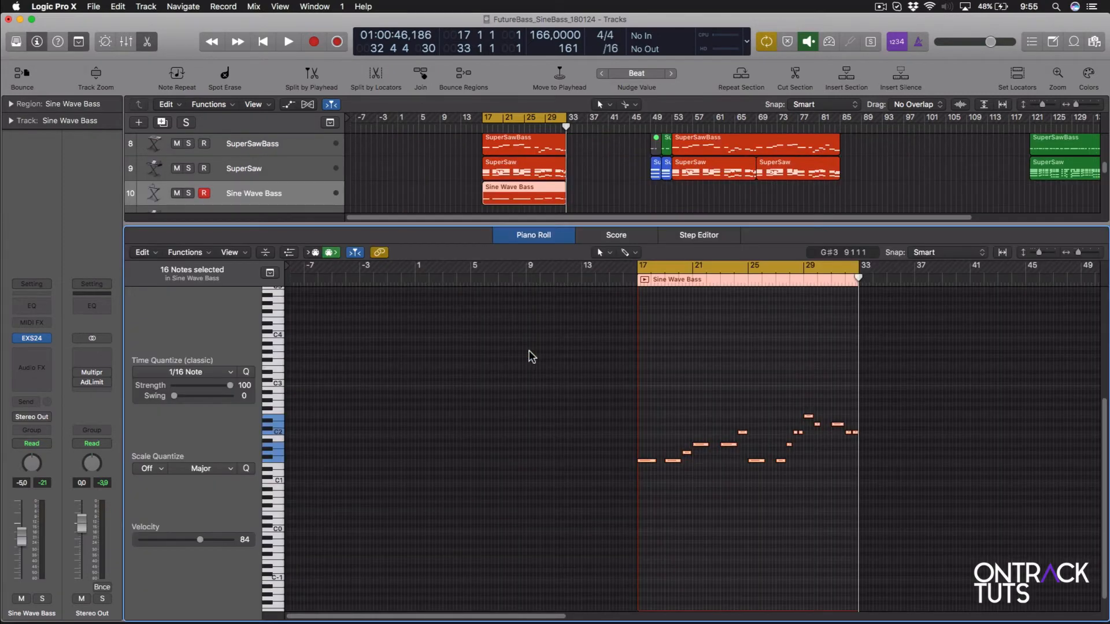
click(632, 379)
drag(645, 400, 884, 503)
key(alt+shift+Down)
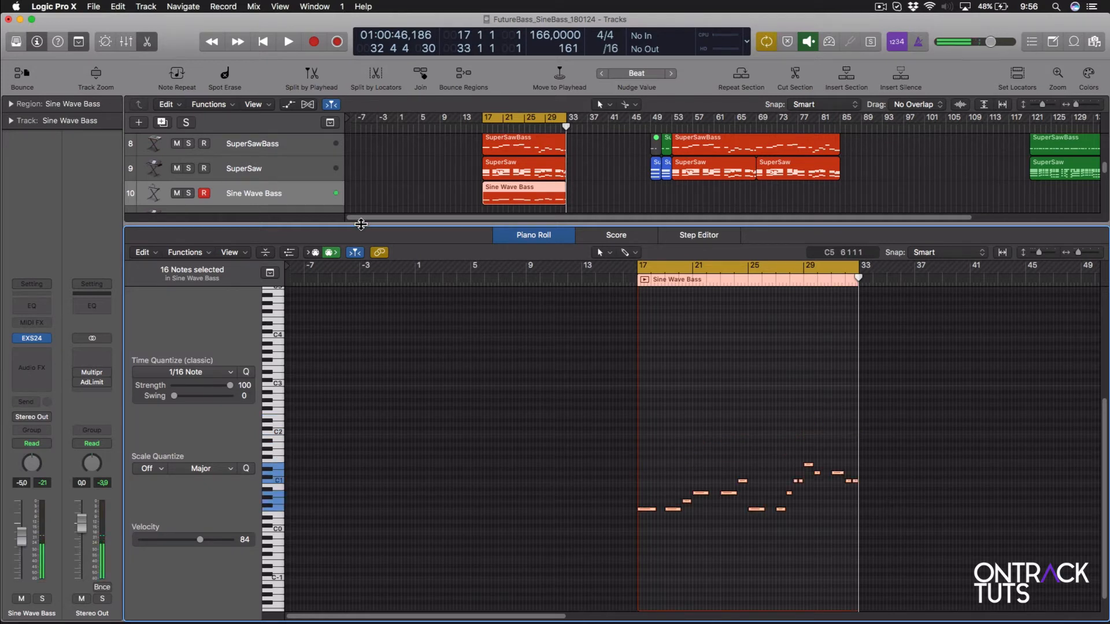
Step: Give the tracks area more height above the Piano Roll, then solo the Sine Wave Bass track and play it briefly
drag(361, 224, 375, 325)
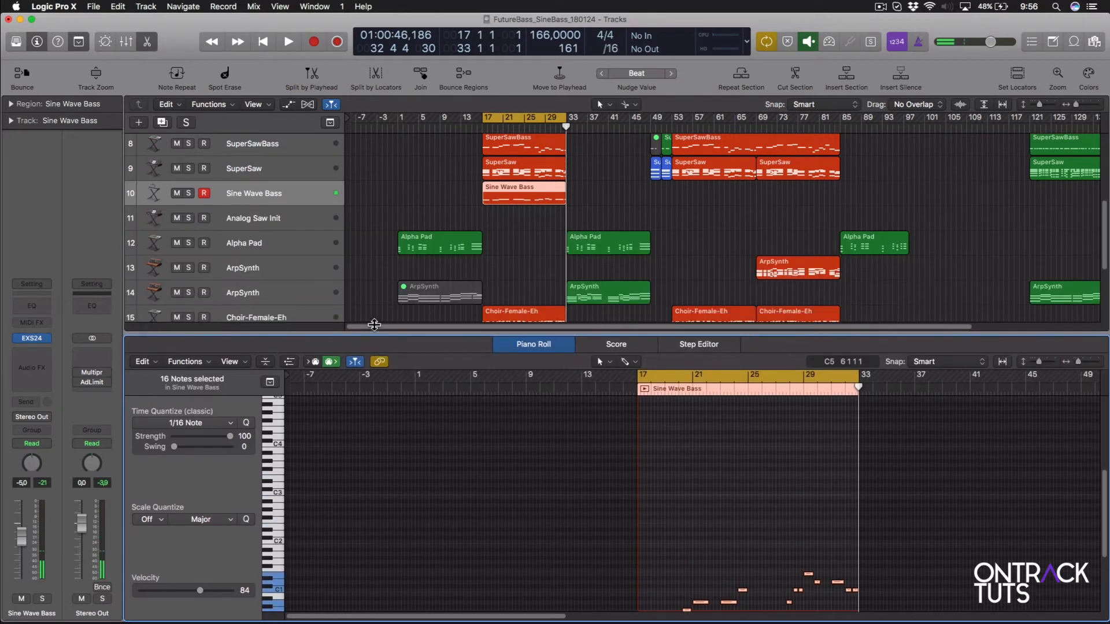
click(189, 192)
key(space)
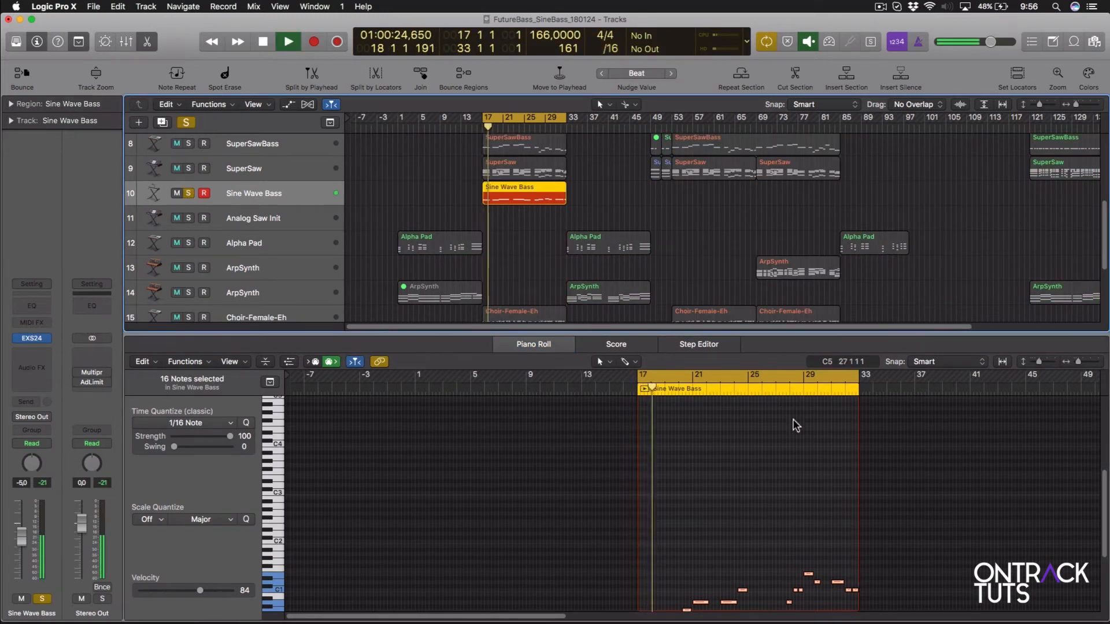
scroll(820, 453, down, 2)
key(space)
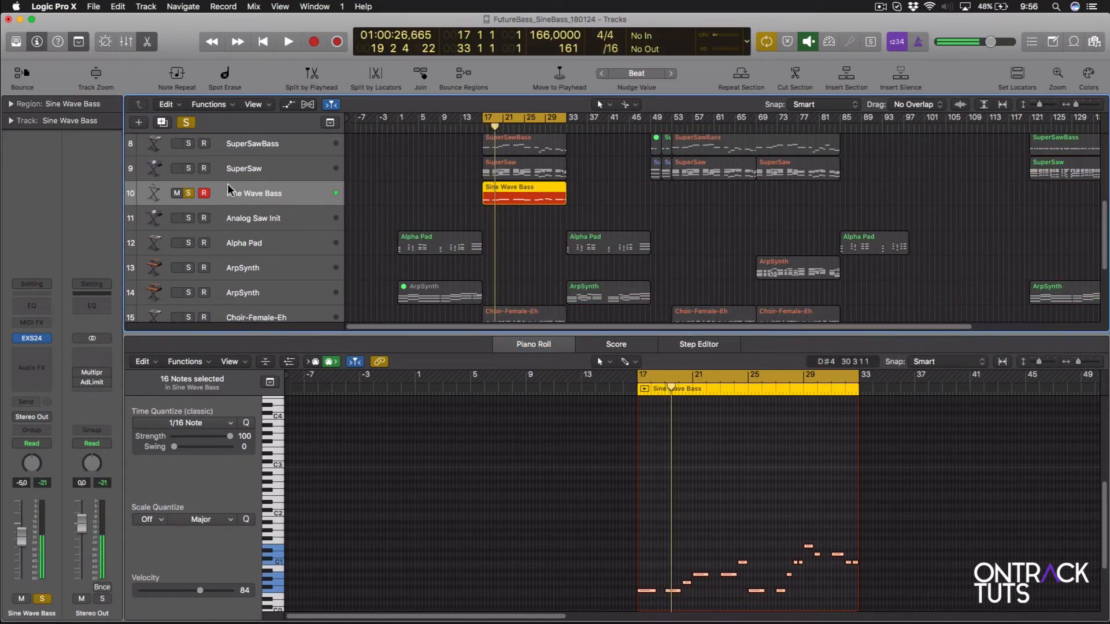
Step: Unsolo the Sine Wave Bass and compare the mix with and without its lower-octave notes by toggling mute during playback
click(187, 193)
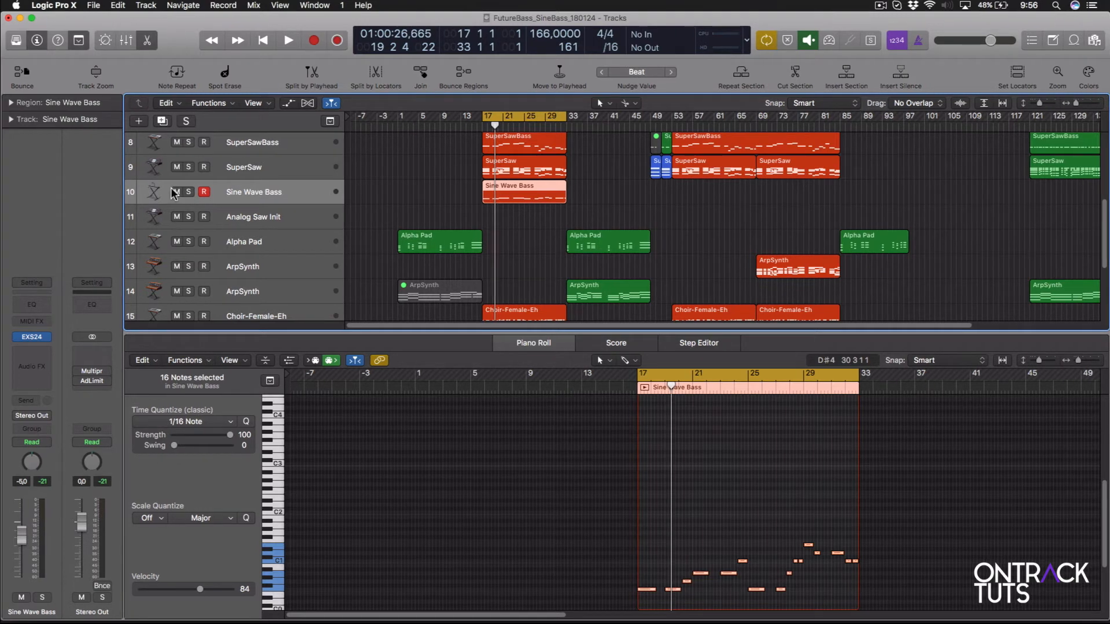
click(176, 191)
key(space)
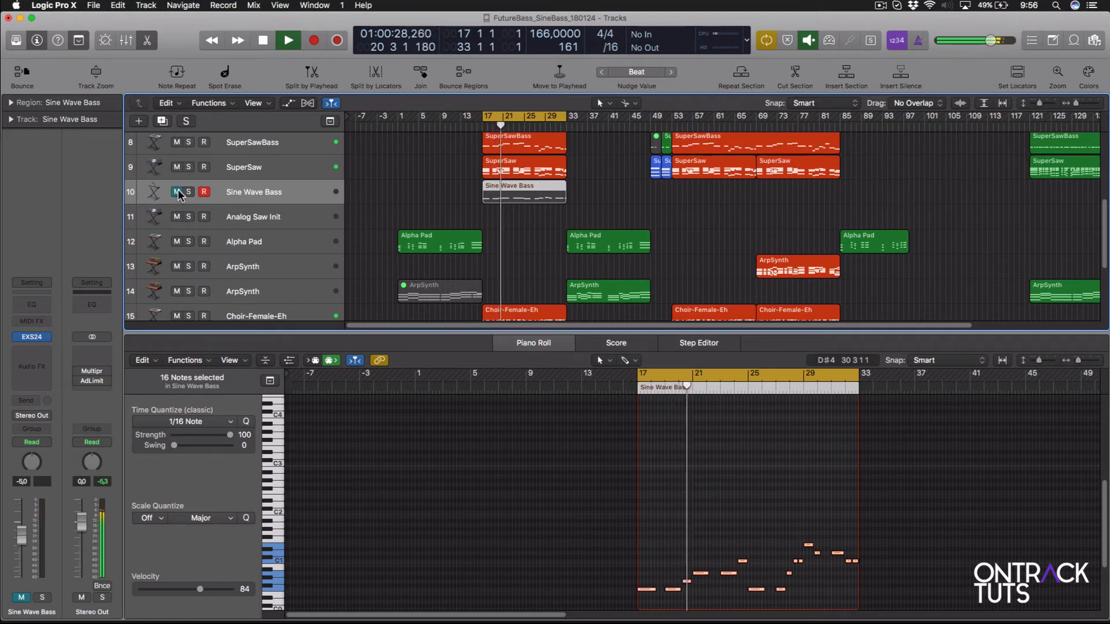
click(177, 192)
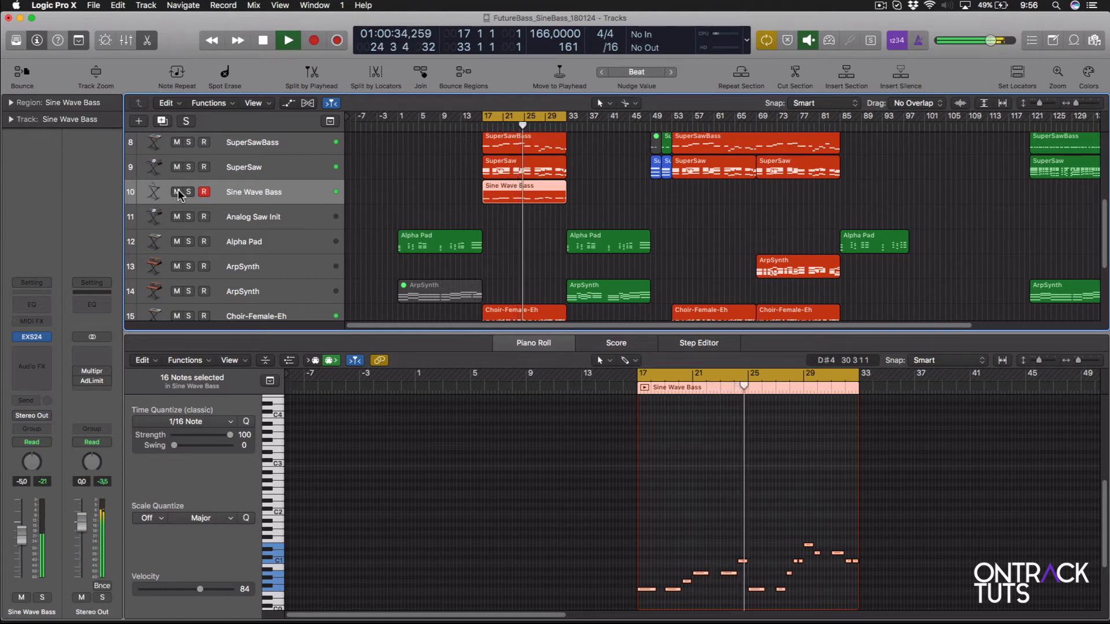
click(177, 193)
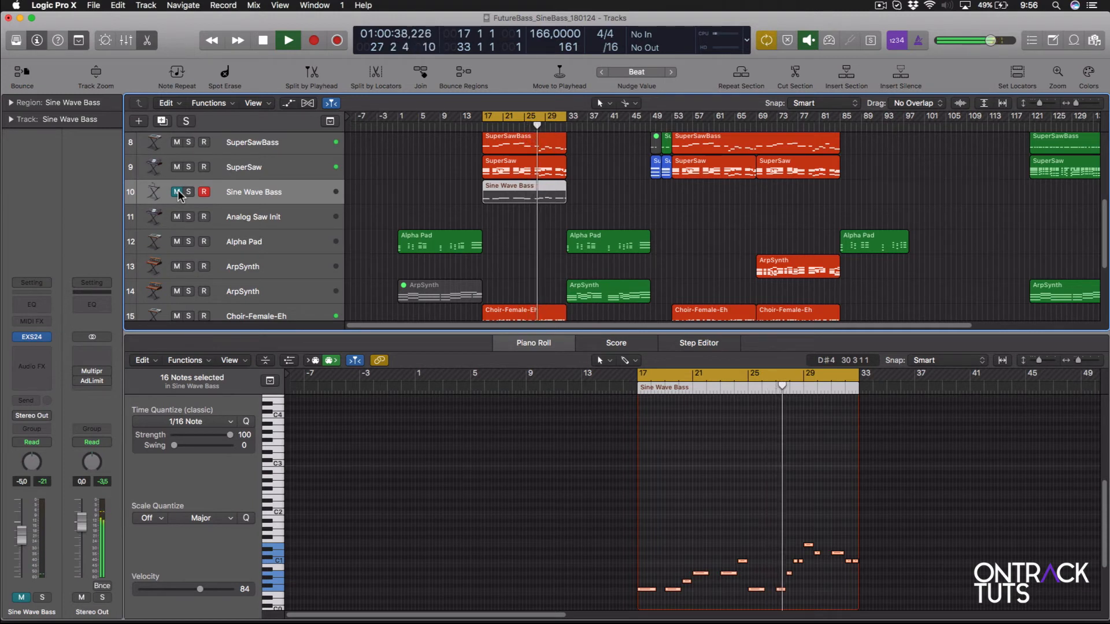
click(178, 192)
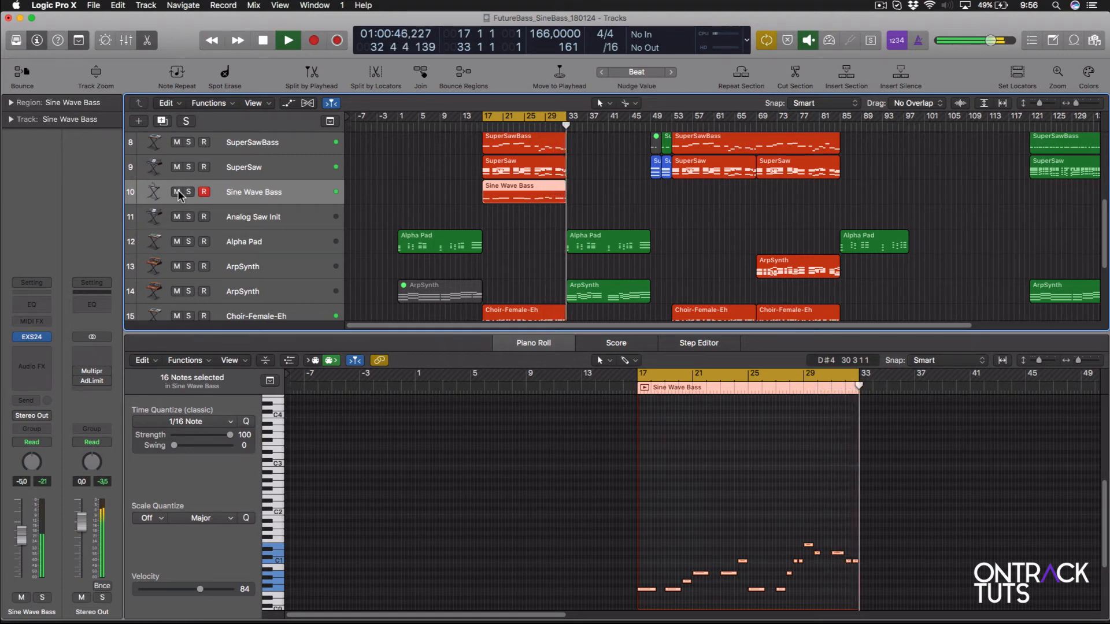
key(space)
Step: Select all Sine Wave Bass notes, transpose them back up one octave and close the Piano Roll
scroll(685, 428, down, 4)
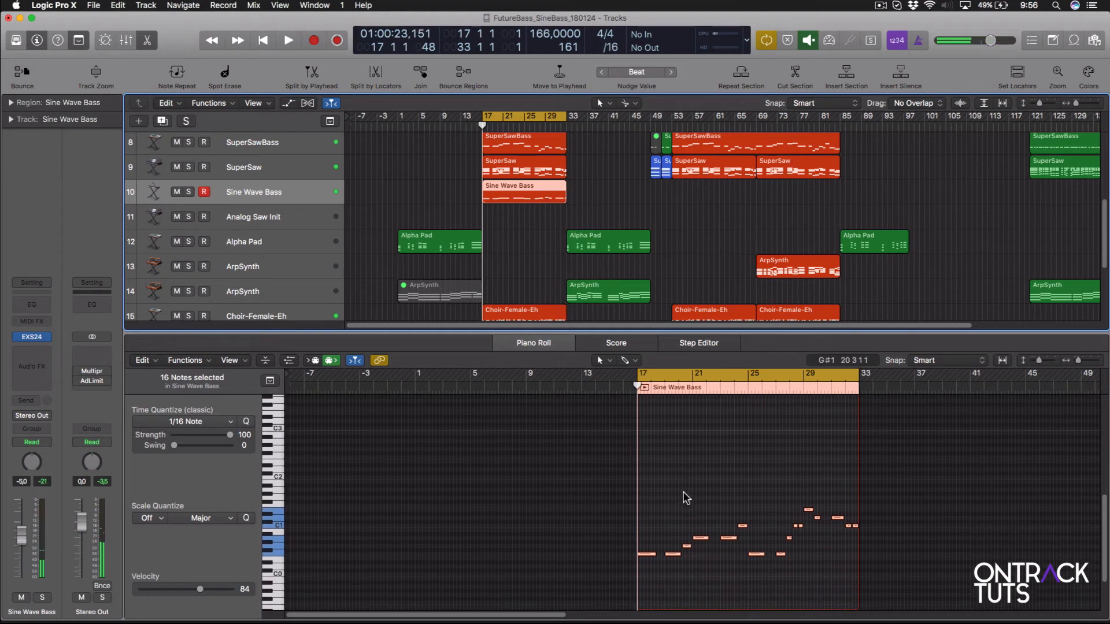
click(675, 481)
drag(577, 431, 883, 559)
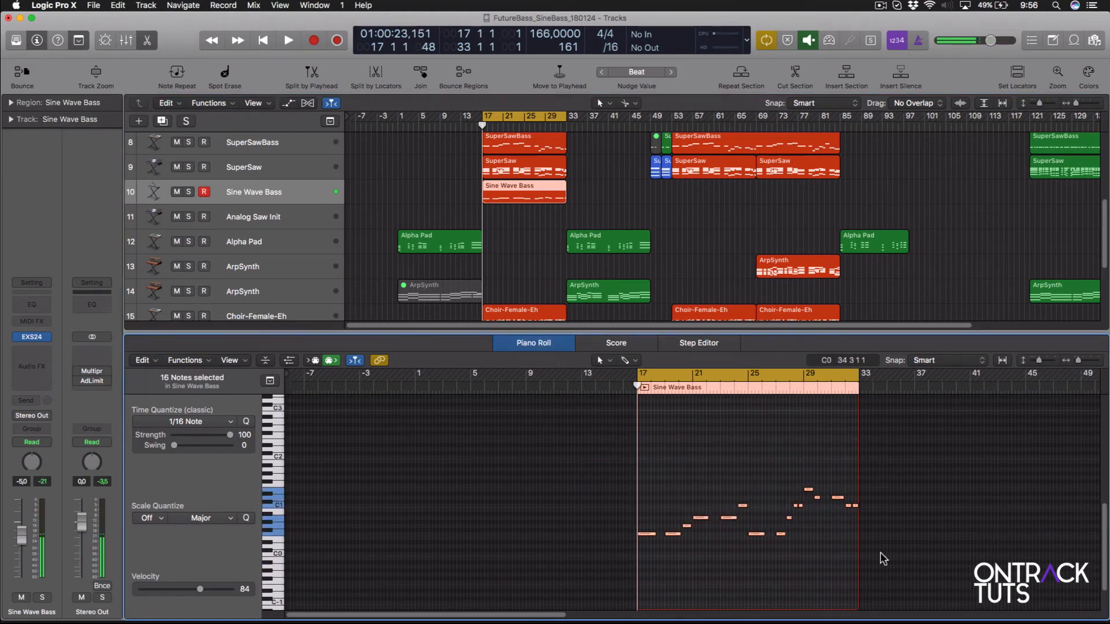
key(alt+shift+Up)
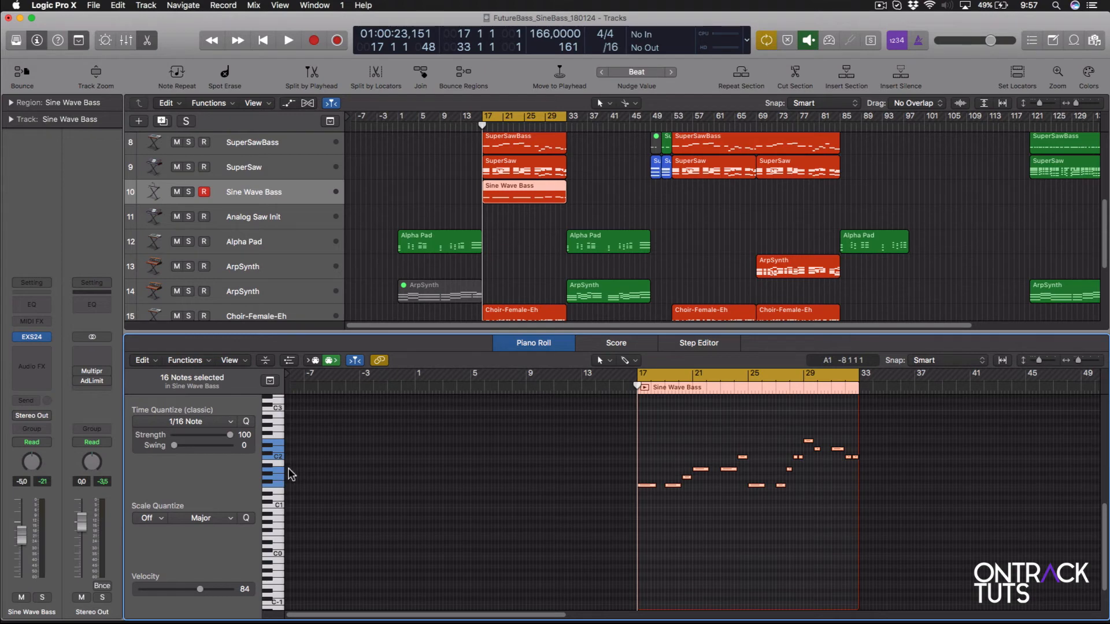
key(e)
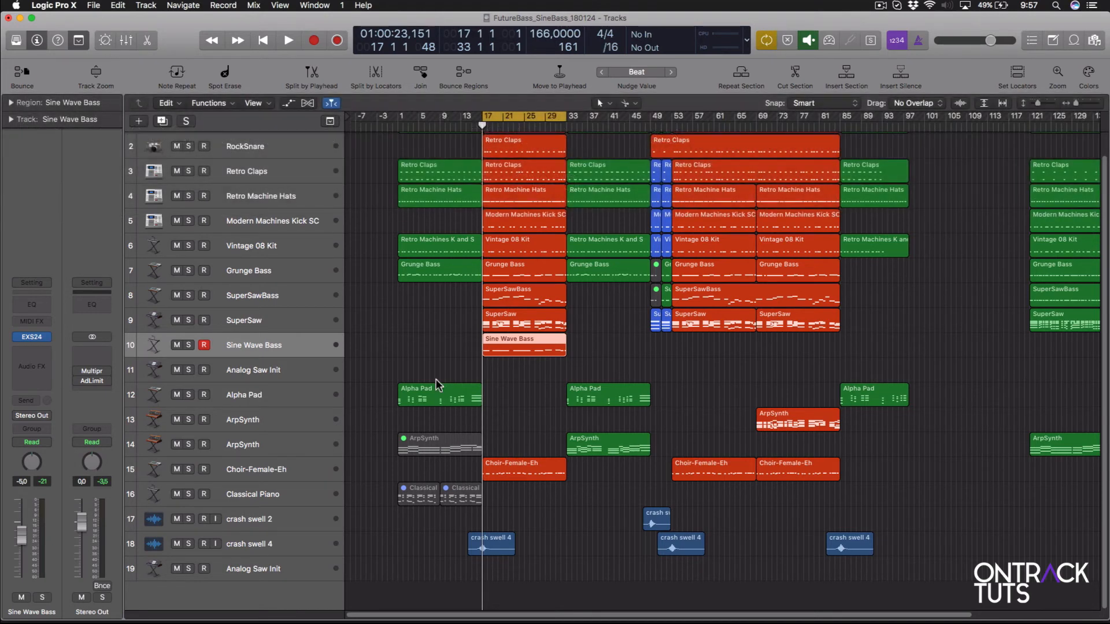
Step: Add a Channel EQ to the Sine Wave Bass track, check the soloed track's spectrum in its analyzer during playback, and close it
click(31, 306)
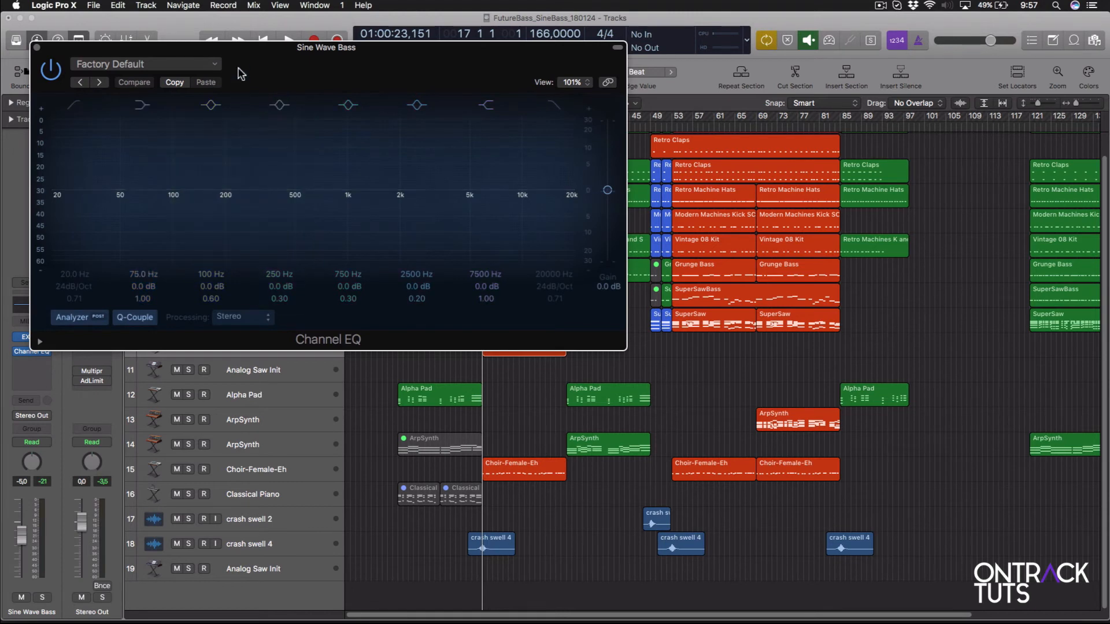
drag(255, 52, 641, 168)
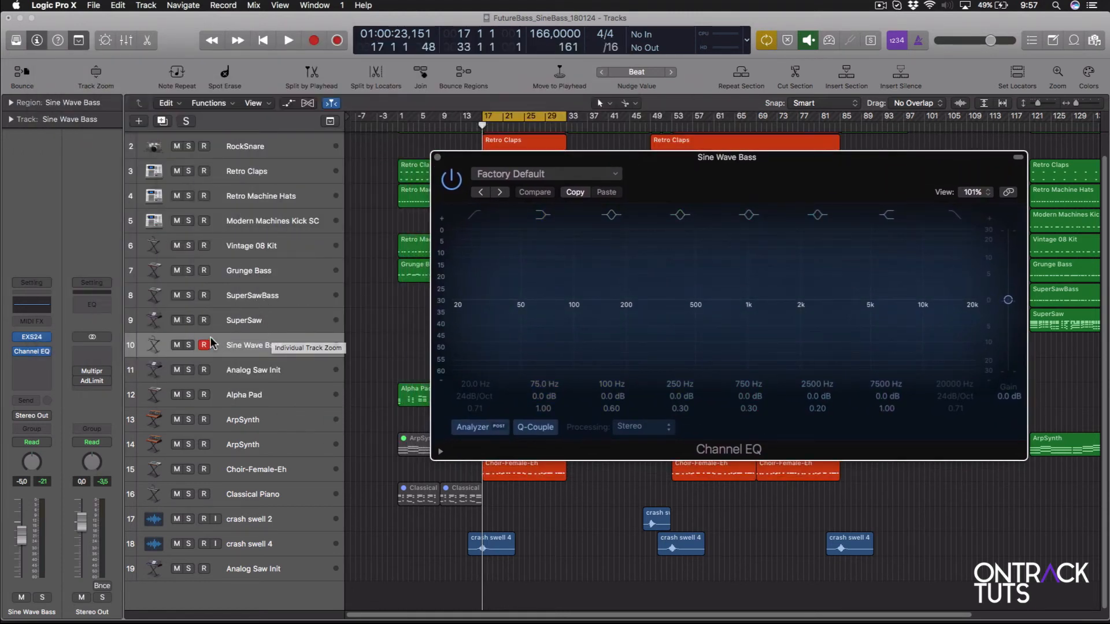
click(189, 346)
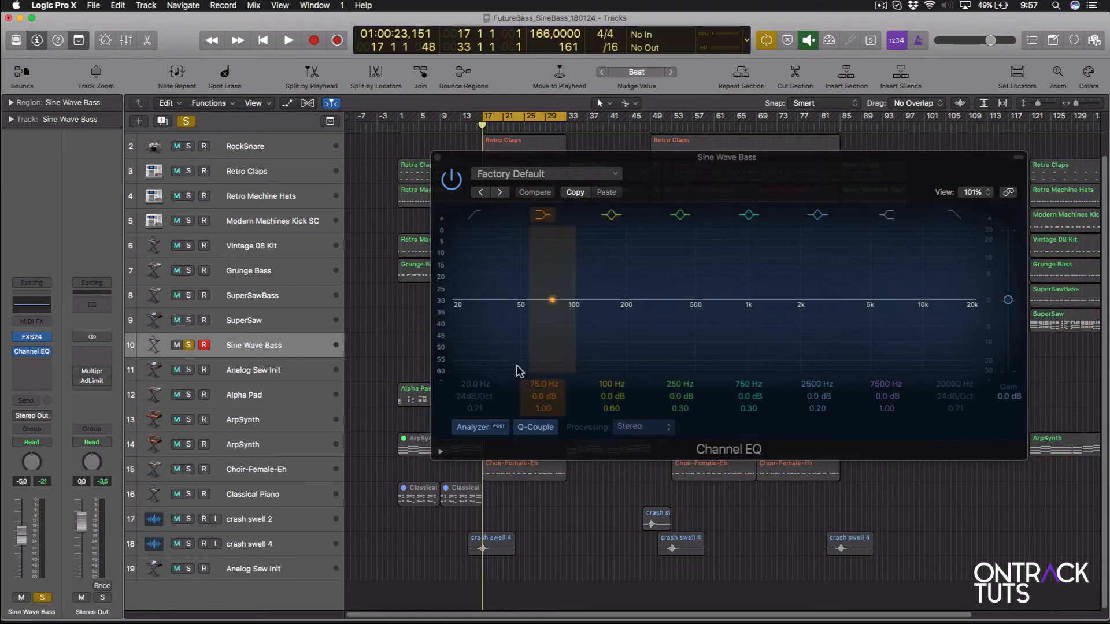
key(space)
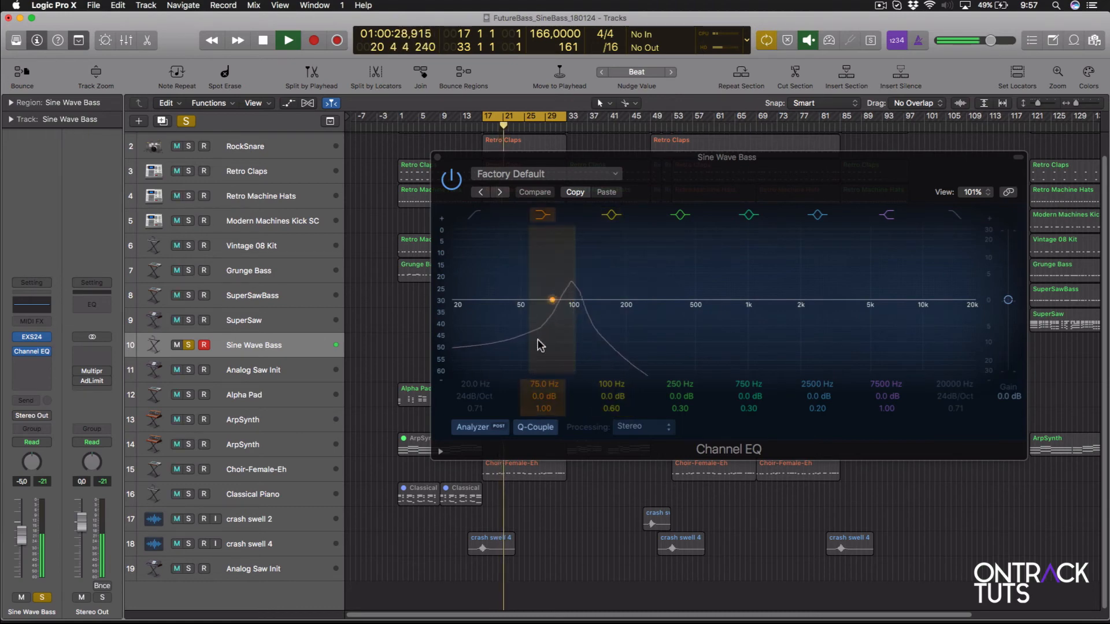
key(space)
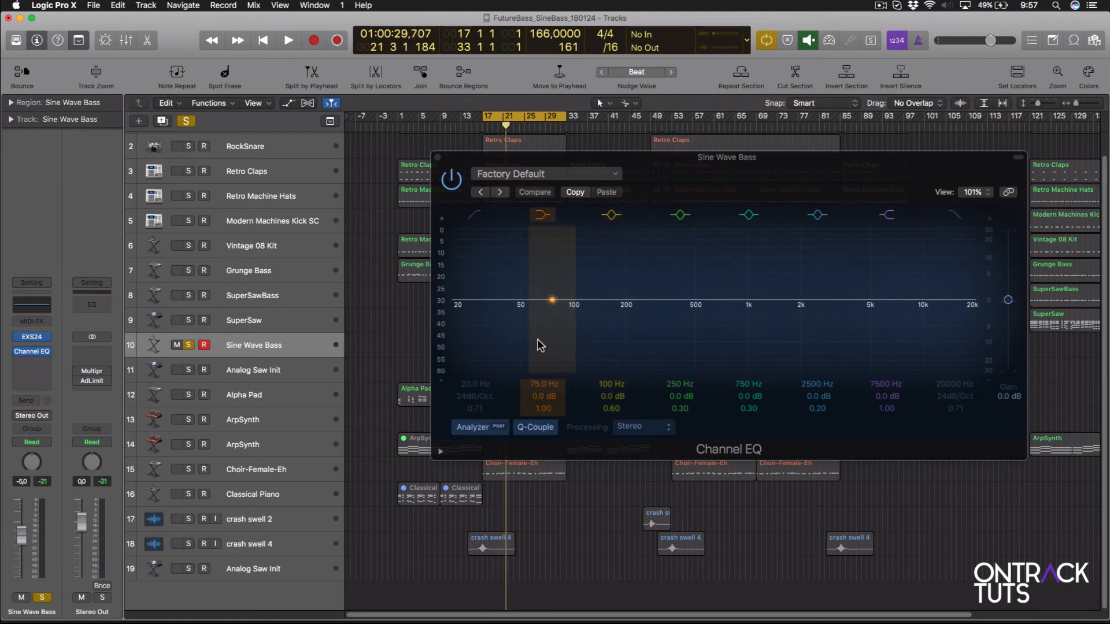
click(437, 157)
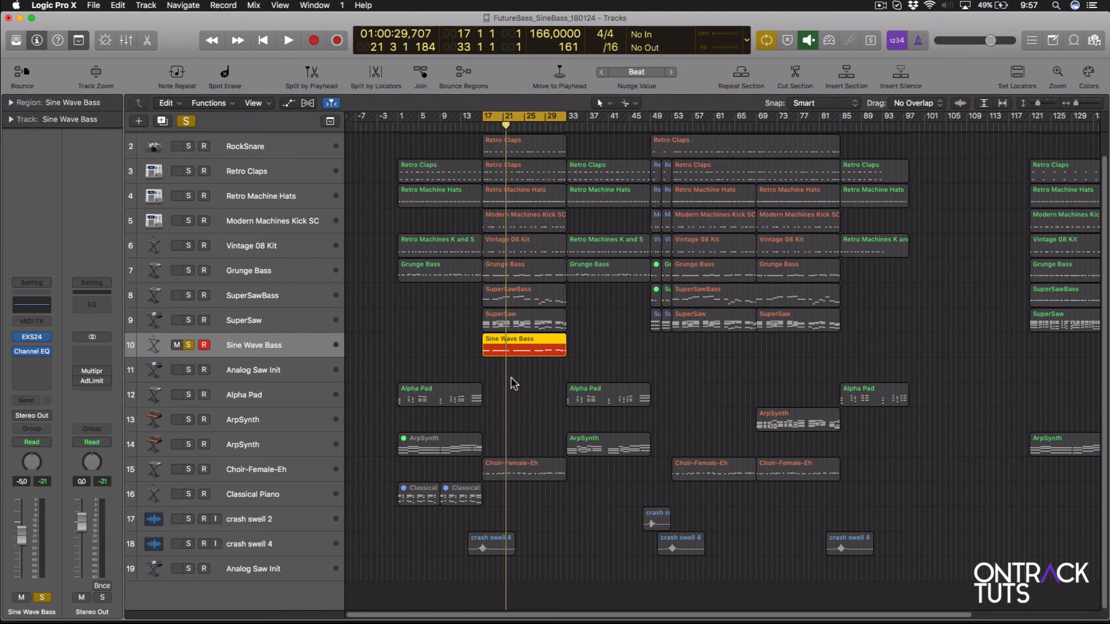
Step: Reopen the Sine Wave Bass region for note editing and lower every note by one octave
double_click(510, 345)
drag(571, 446, 919, 541)
key(alt+shift+Down)
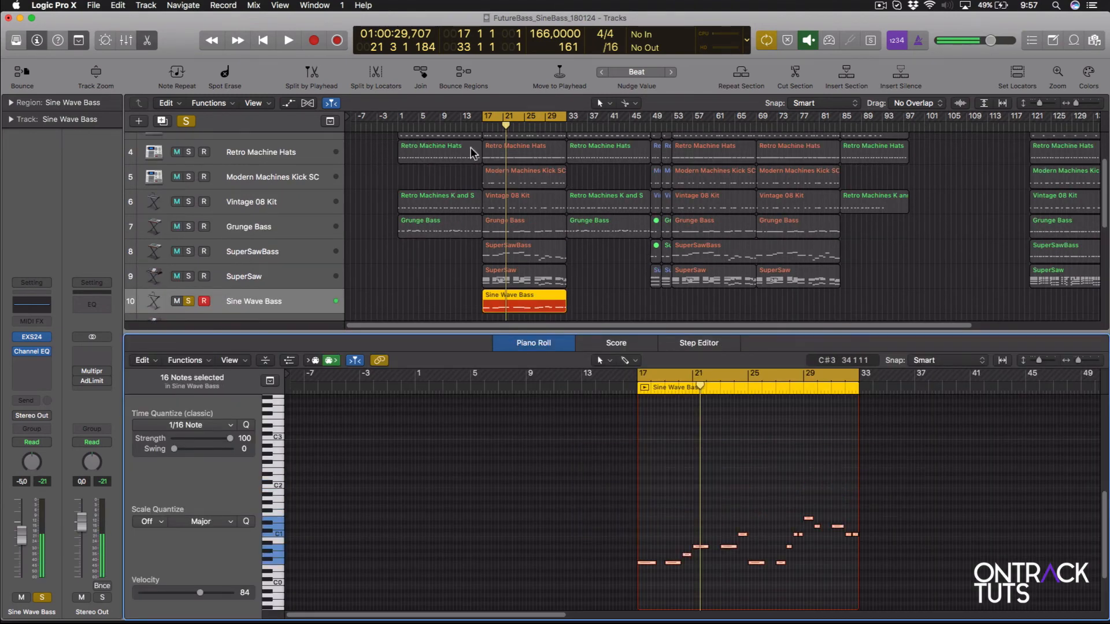
Step: Reopen the Sine Wave Bass Channel EQ, examine the spectrum of the lowered notes during playback, and close the plug-in
click(33, 349)
drag(668, 162, 594, 145)
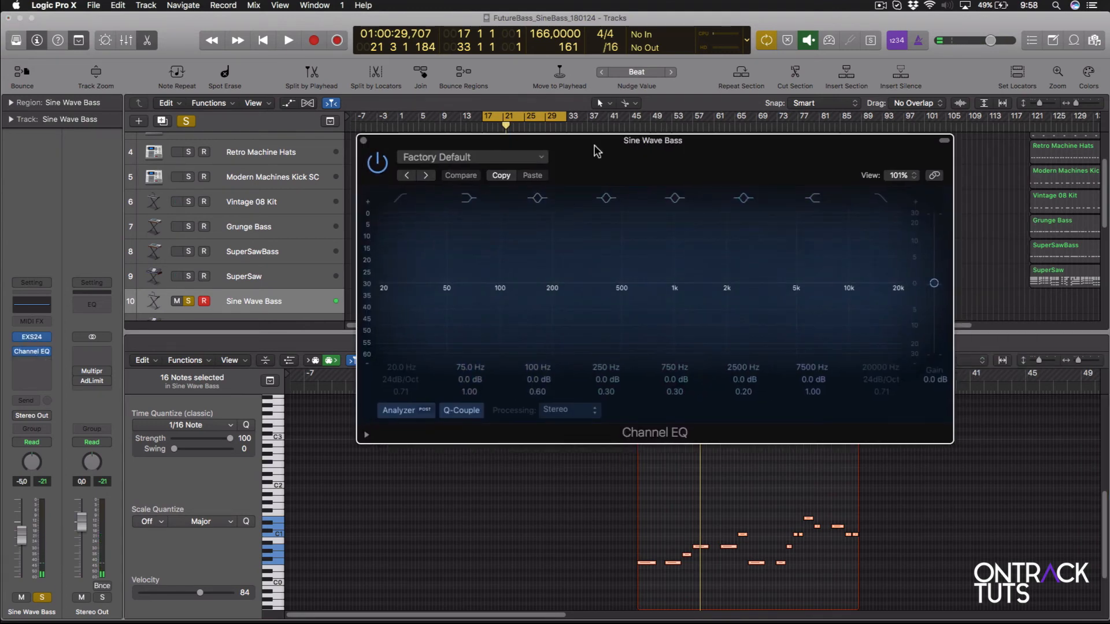
key(space)
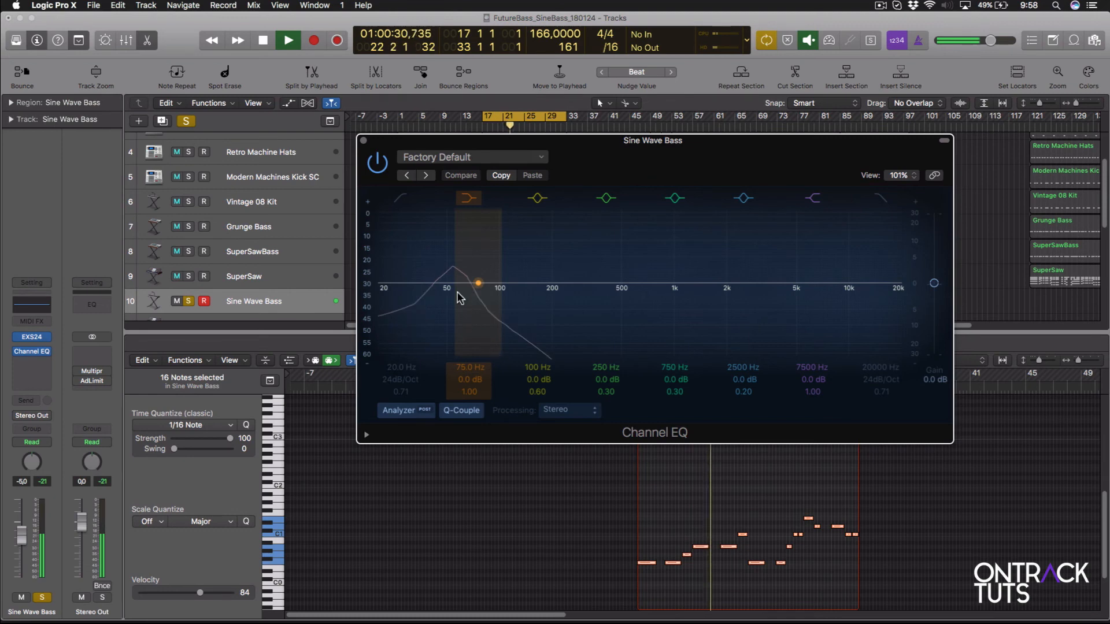
key(space)
key(super+w)
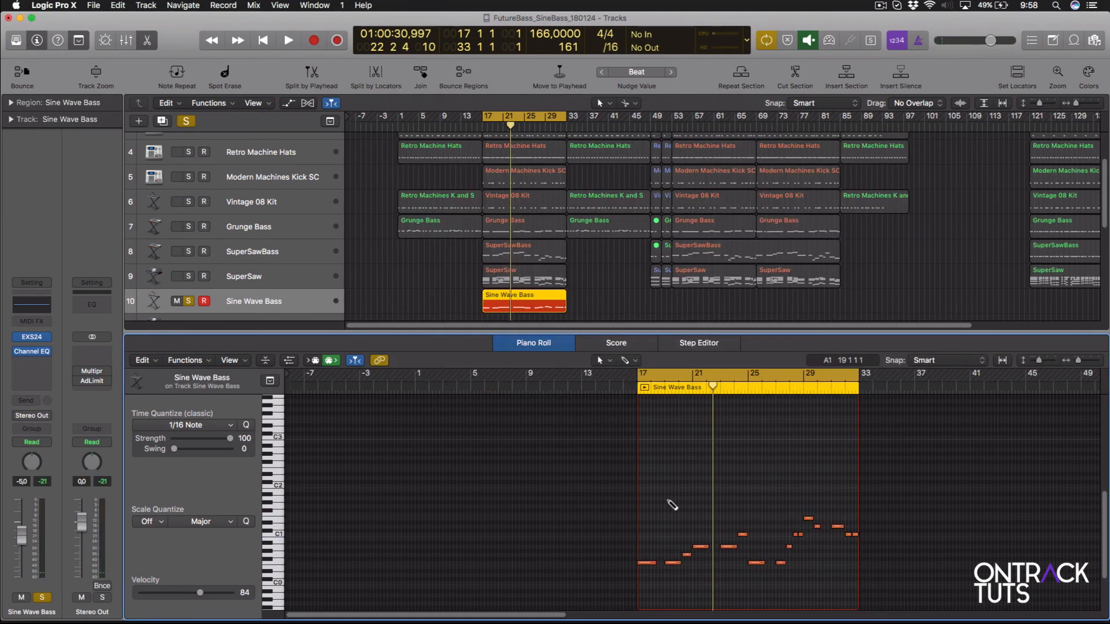
Step: Raise the Sine Wave Bass notes back up one octave, close the Piano Roll and unsolo the track
key(shift+alt+Up)
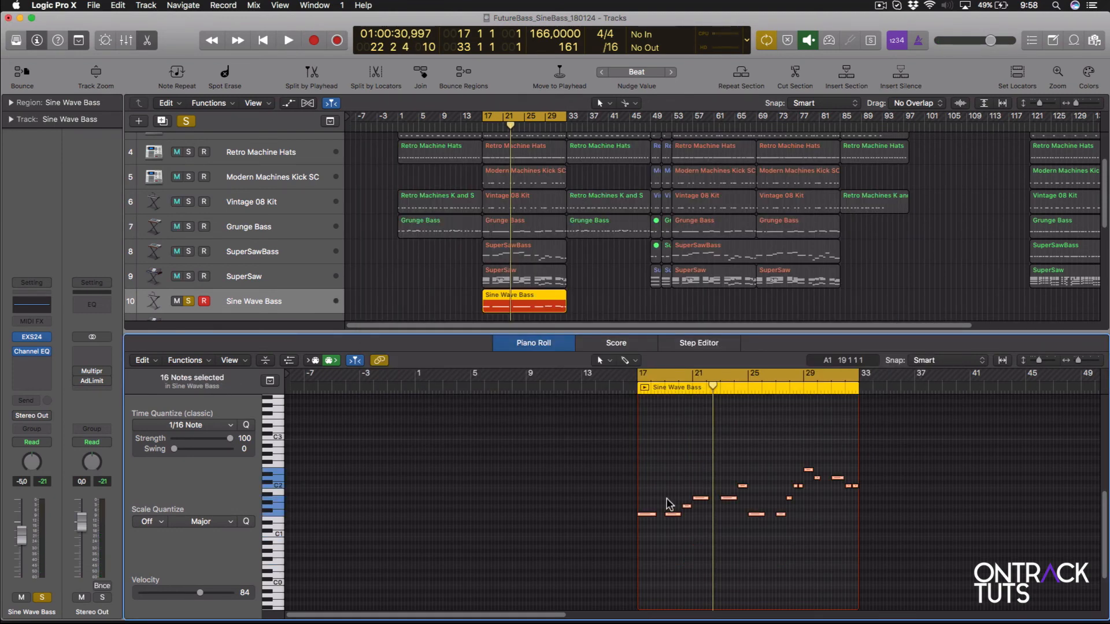
key(e)
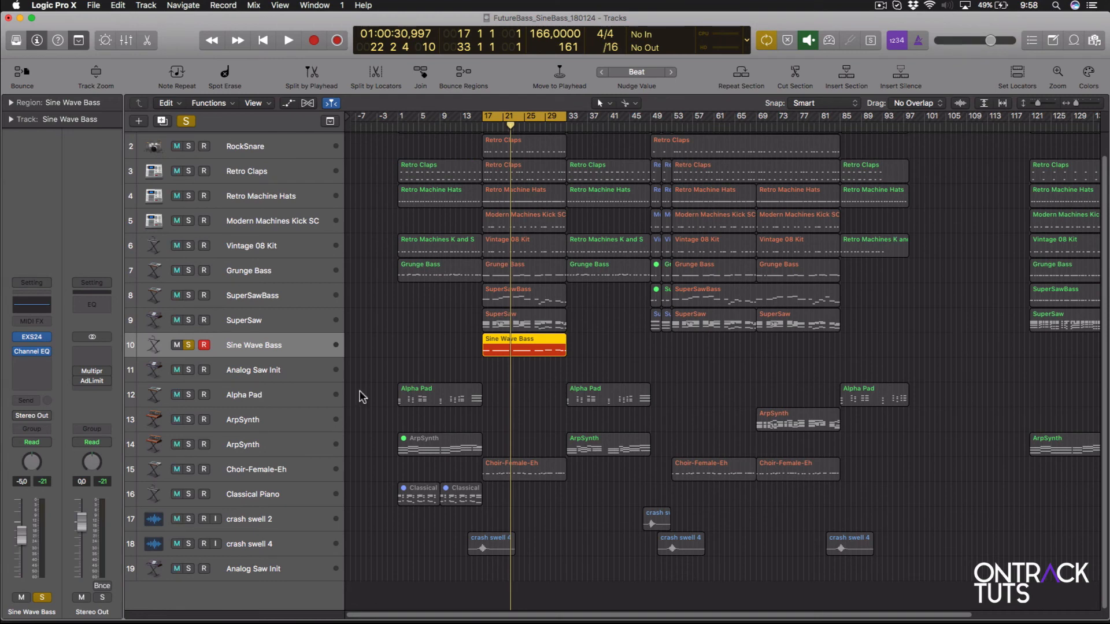
click(188, 345)
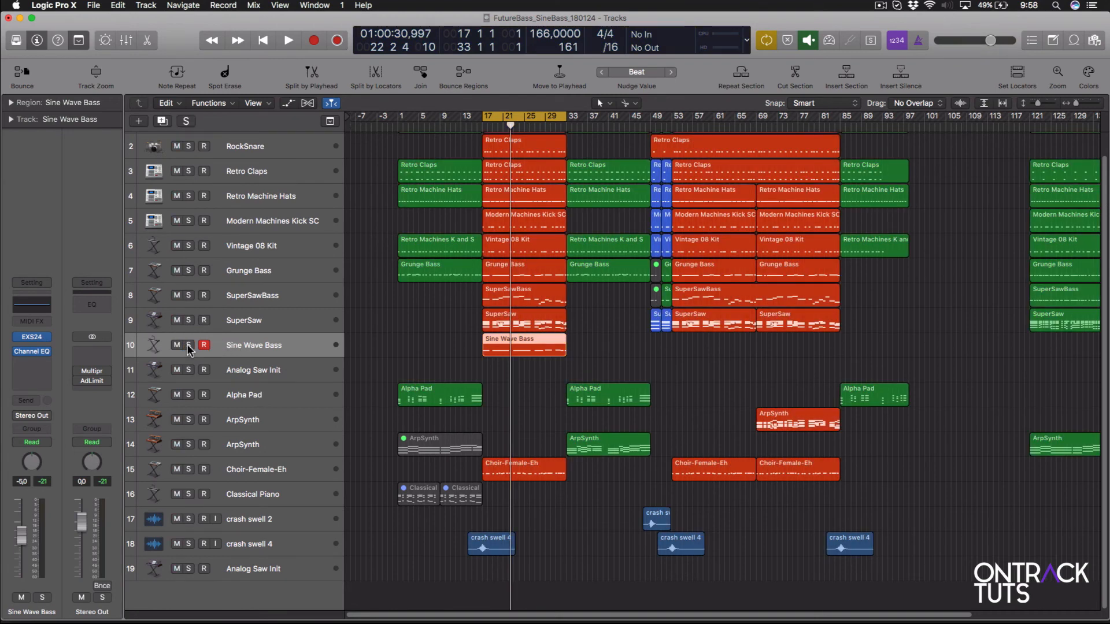